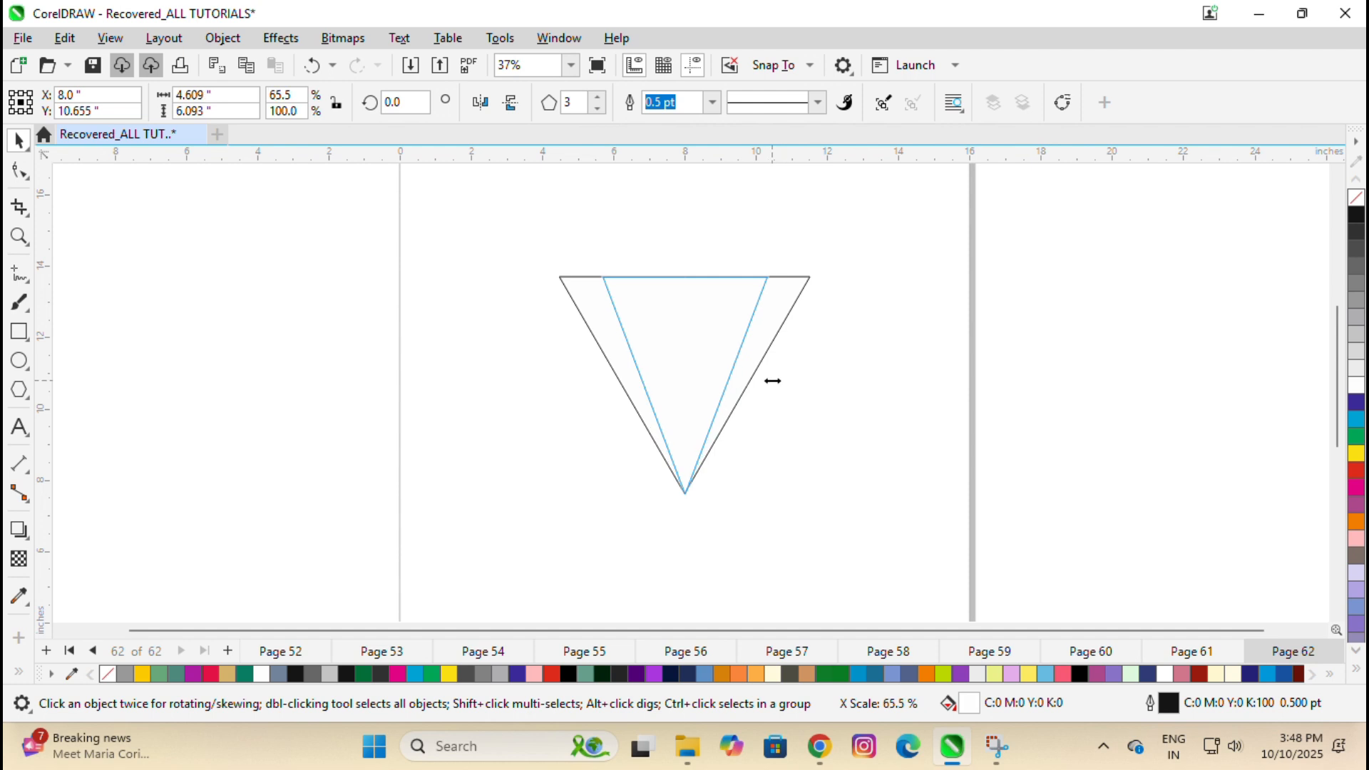
# Convert the narrowed triangle to curves and delete the midpoint nodes on its two slanted sides.
pyautogui.press('Escape')
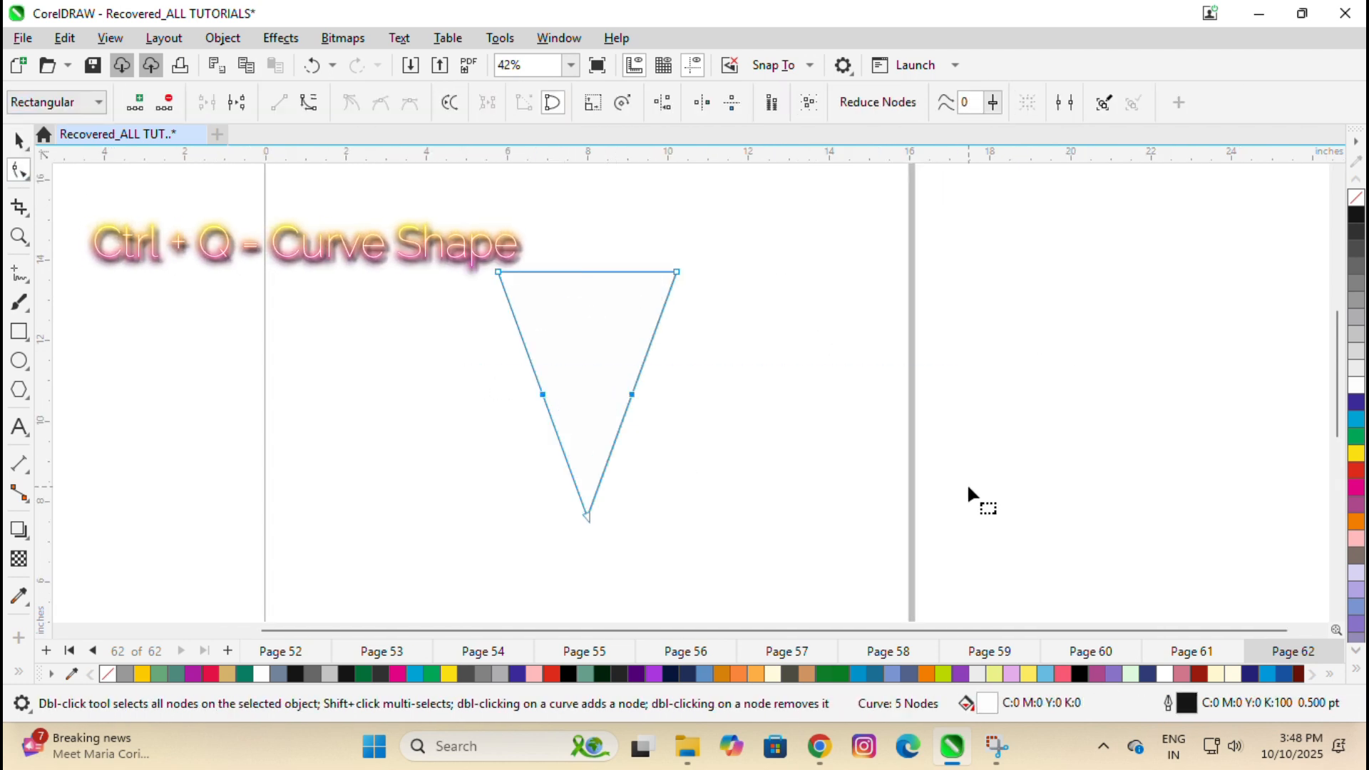
pyautogui.press('Delete')
pyautogui.press('space')
pyautogui.press('space')
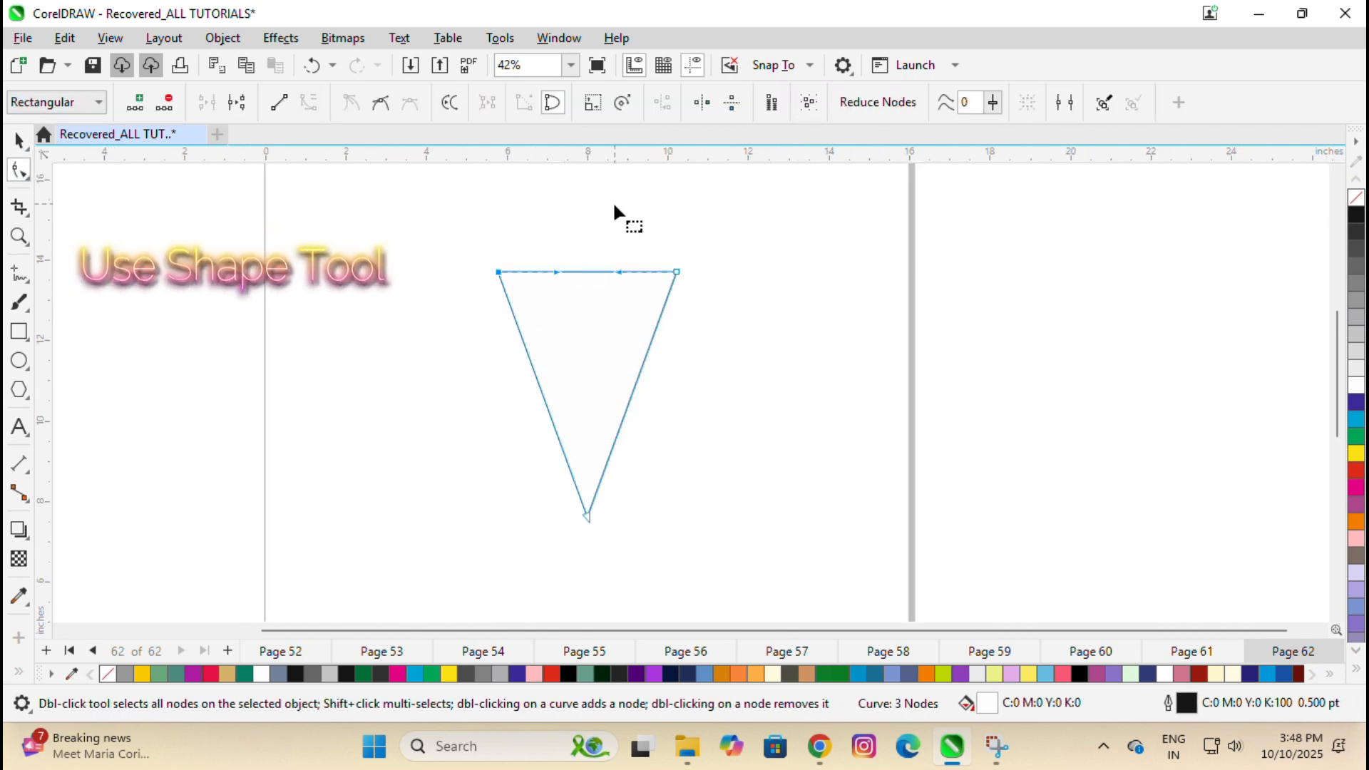
# Bend the triangle's top edge upward into a symmetrical rounded dome.
pyautogui.scroll(1, 613, 201)
pyautogui.moveTo(581, 281); pyautogui.dragTo(583, 199)
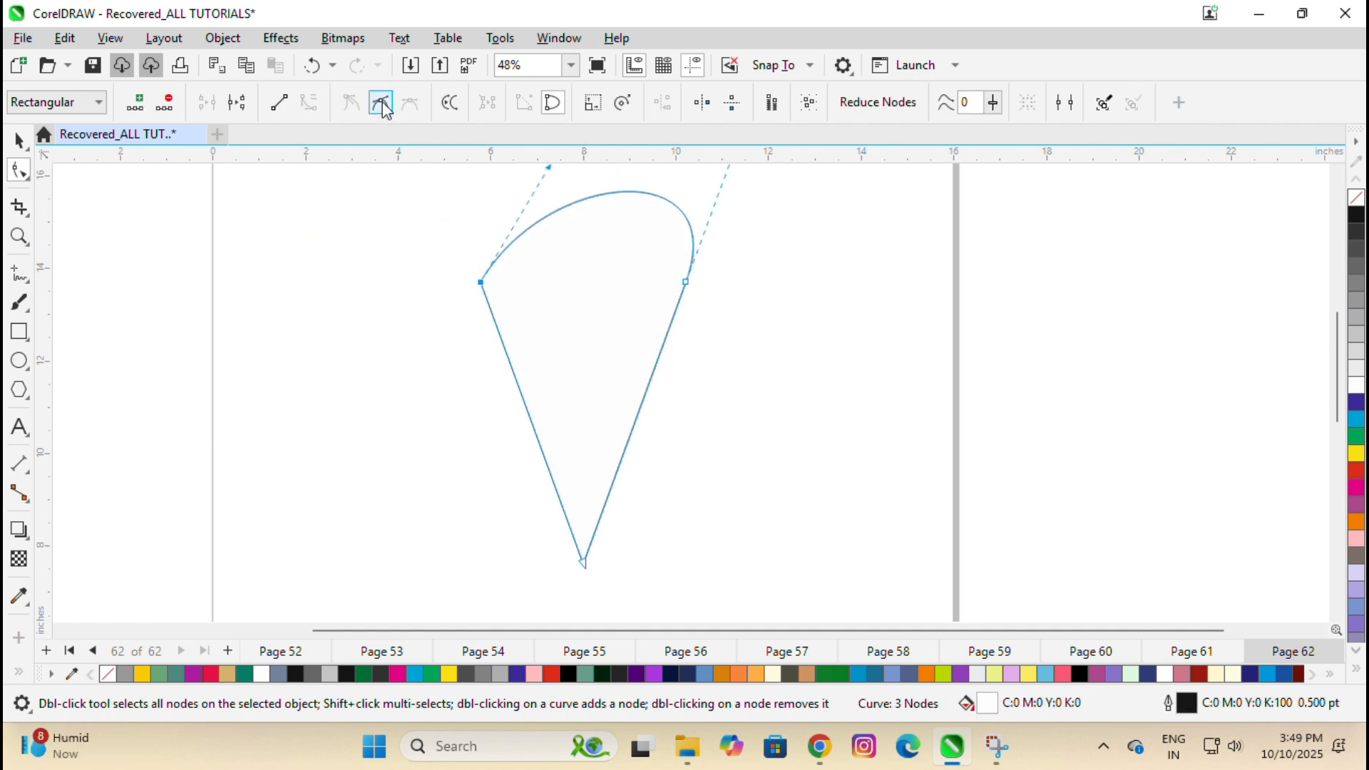
pyautogui.scroll(-1, 617, 286)
pyautogui.moveTo(617, 286); pyautogui.dragTo(639, 415)
pyautogui.click(613, 328)
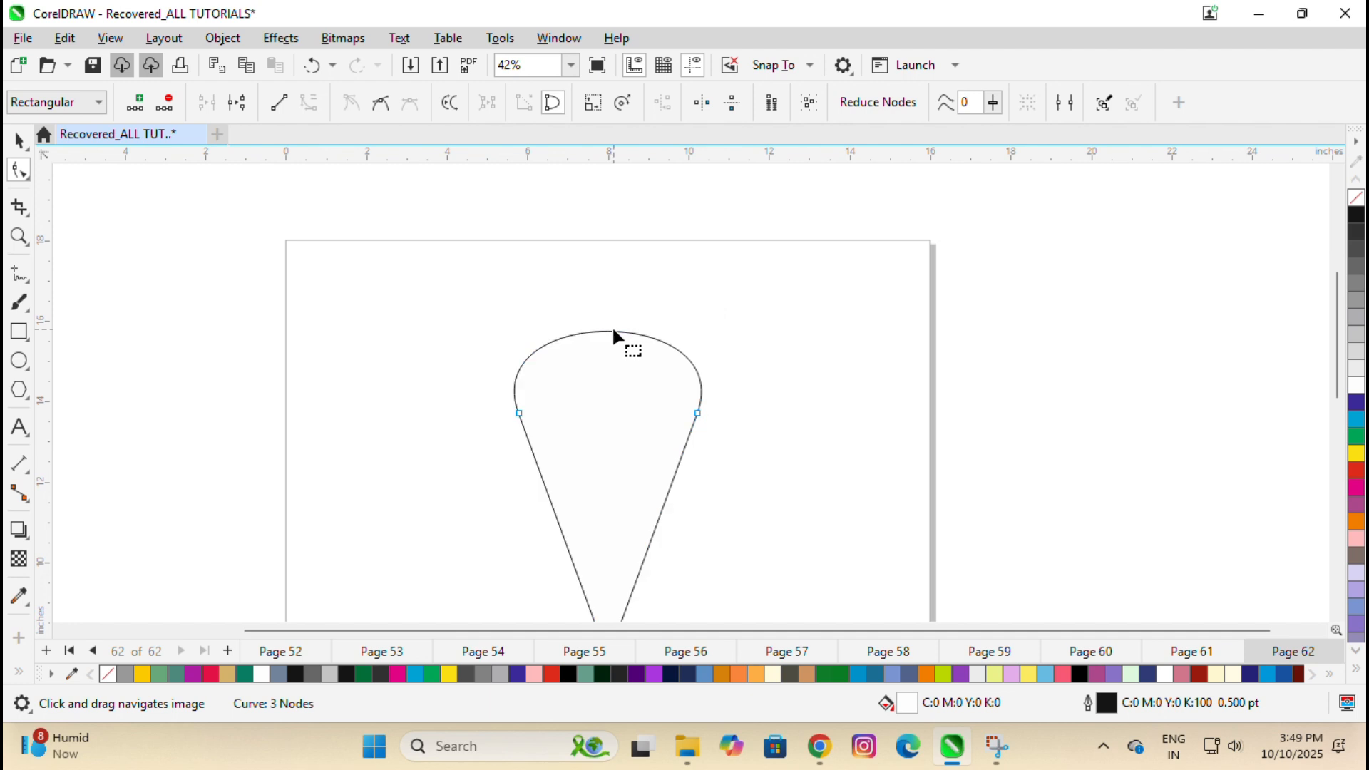
# Draw a closed four-sided band about 4.44 in wide and 1.6 in tall across the cone, directly beneath the dome.
pyautogui.click(19, 271)
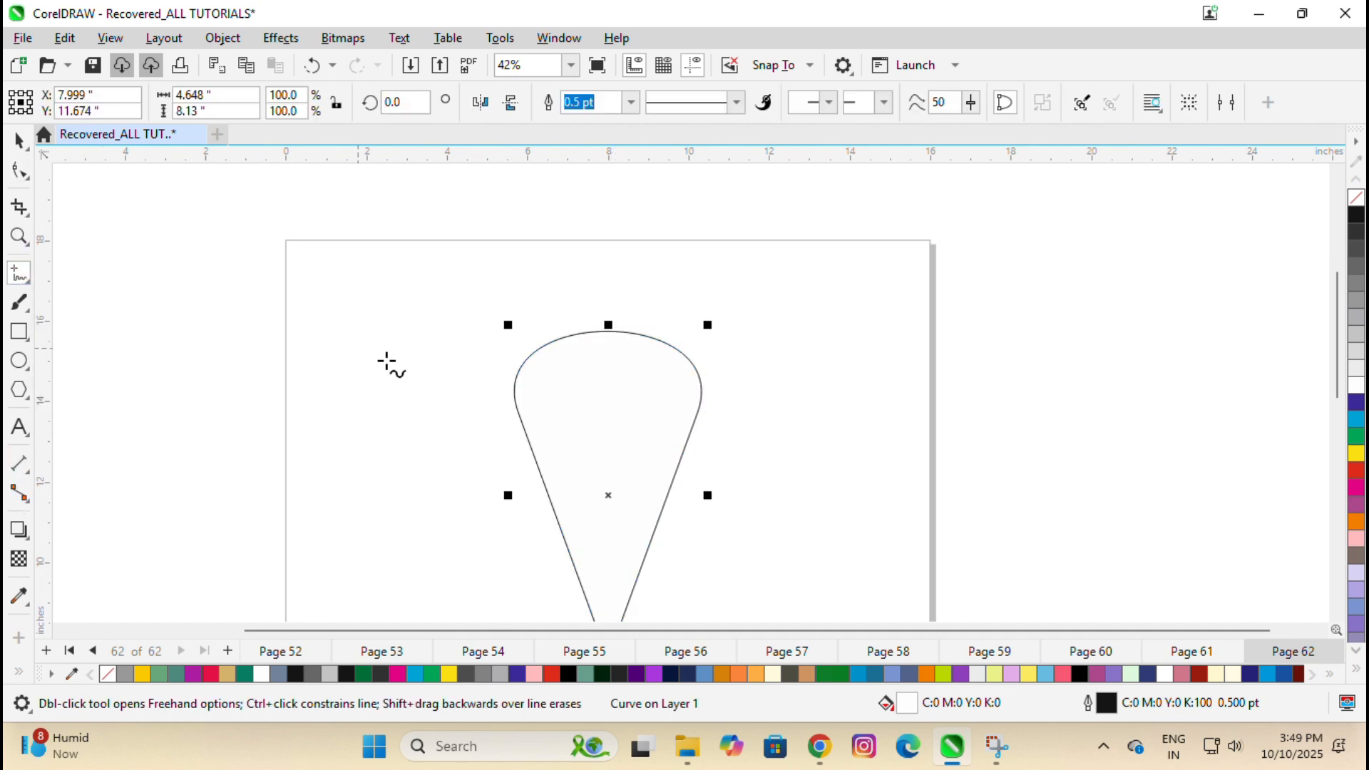
pyautogui.click(518, 413)
pyautogui.click(698, 412)
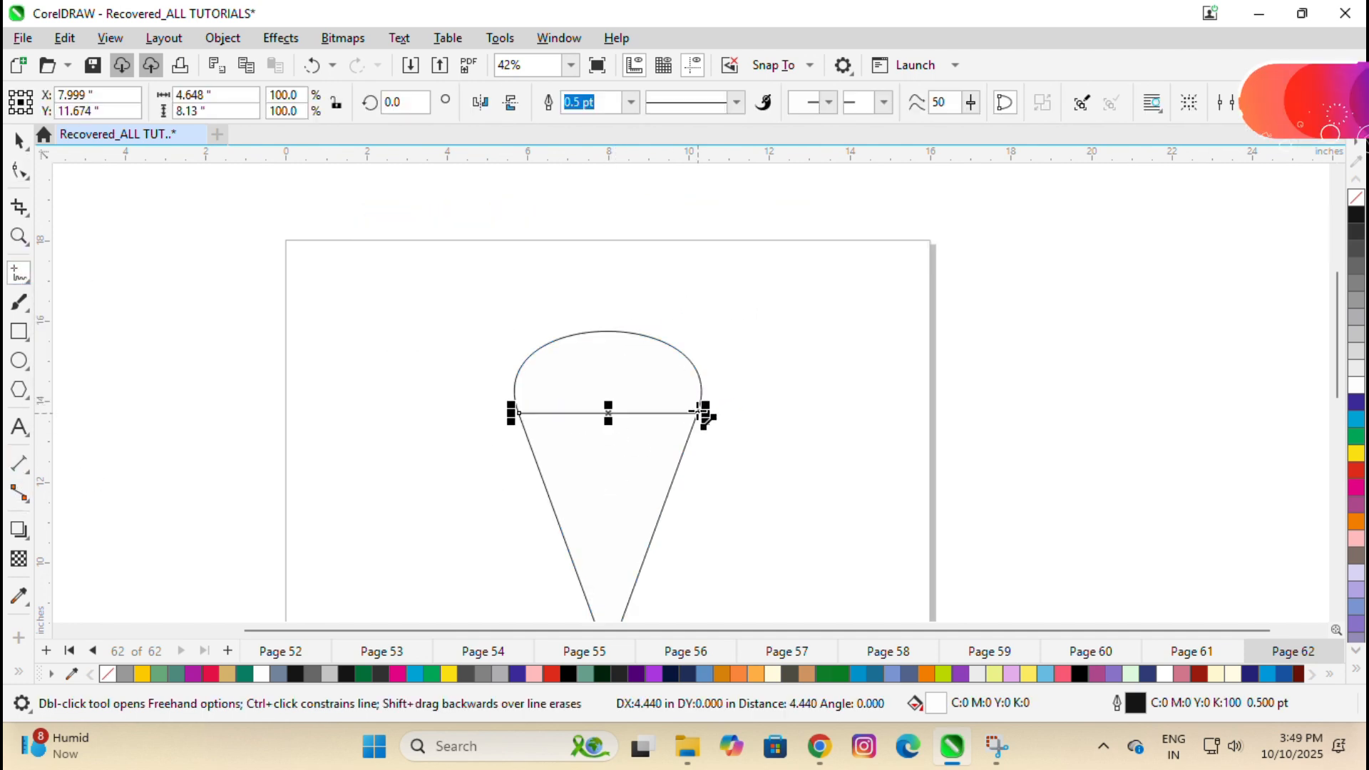
pyautogui.click(675, 475)
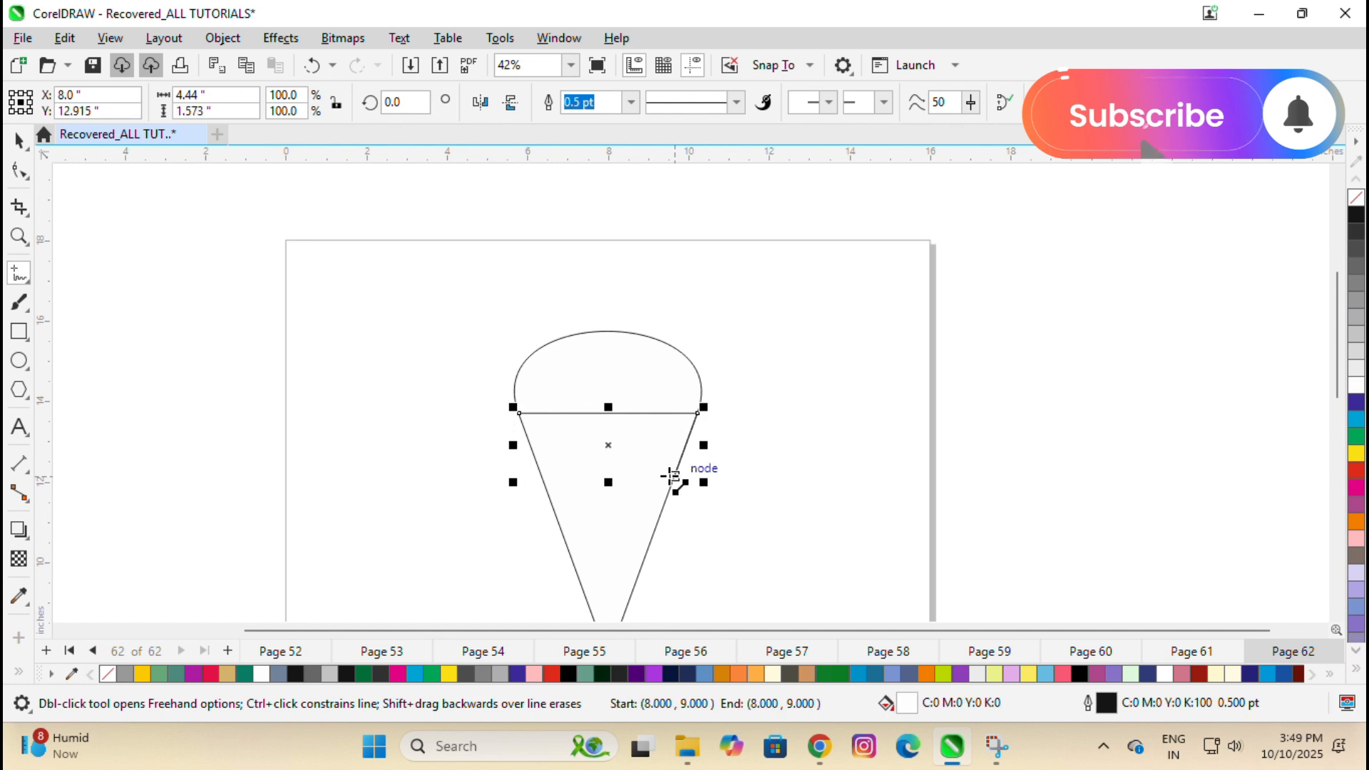
pyautogui.click(519, 413)
# Curve the band's upper and lower edges slightly downward.
pyautogui.click(20, 171)
pyautogui.scroll(2, 602, 314)
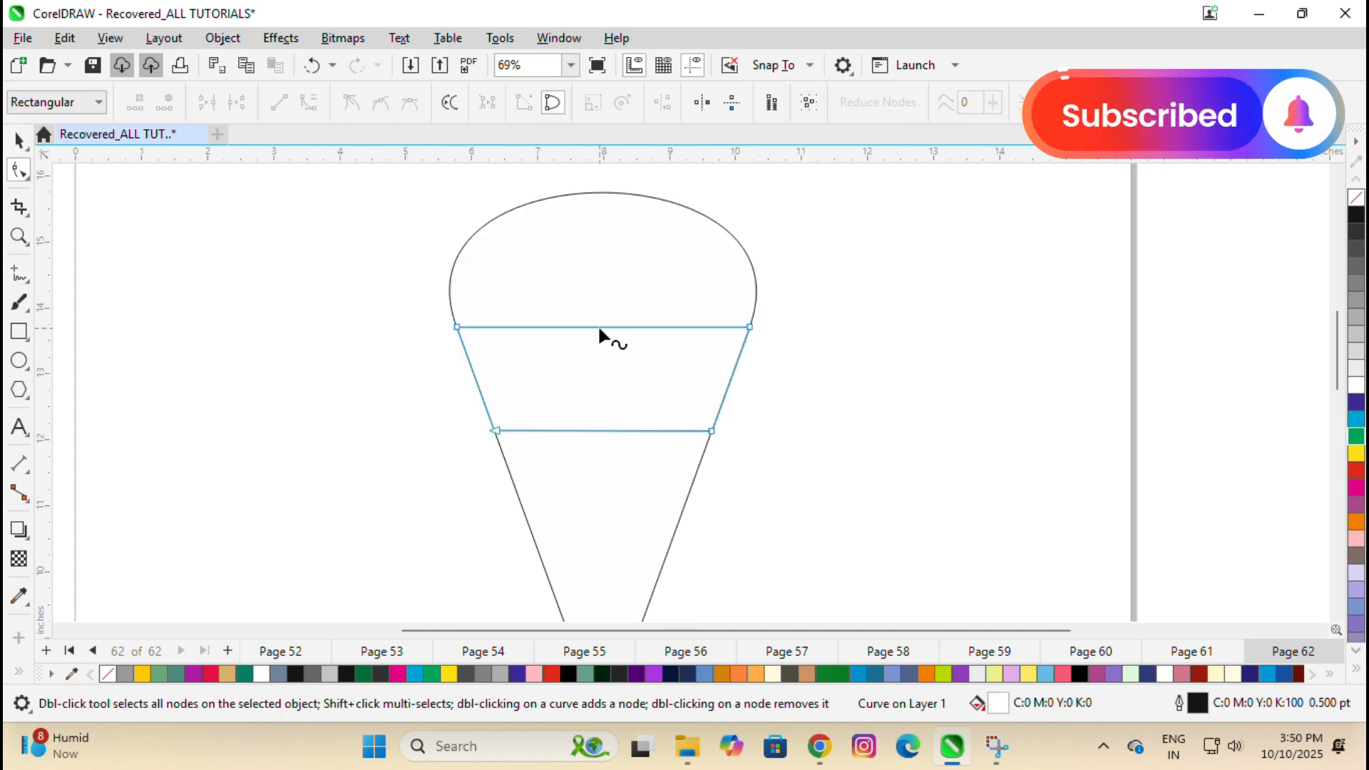
pyautogui.click(597, 325)
pyautogui.moveTo(603, 343); pyautogui.dragTo(602, 341)
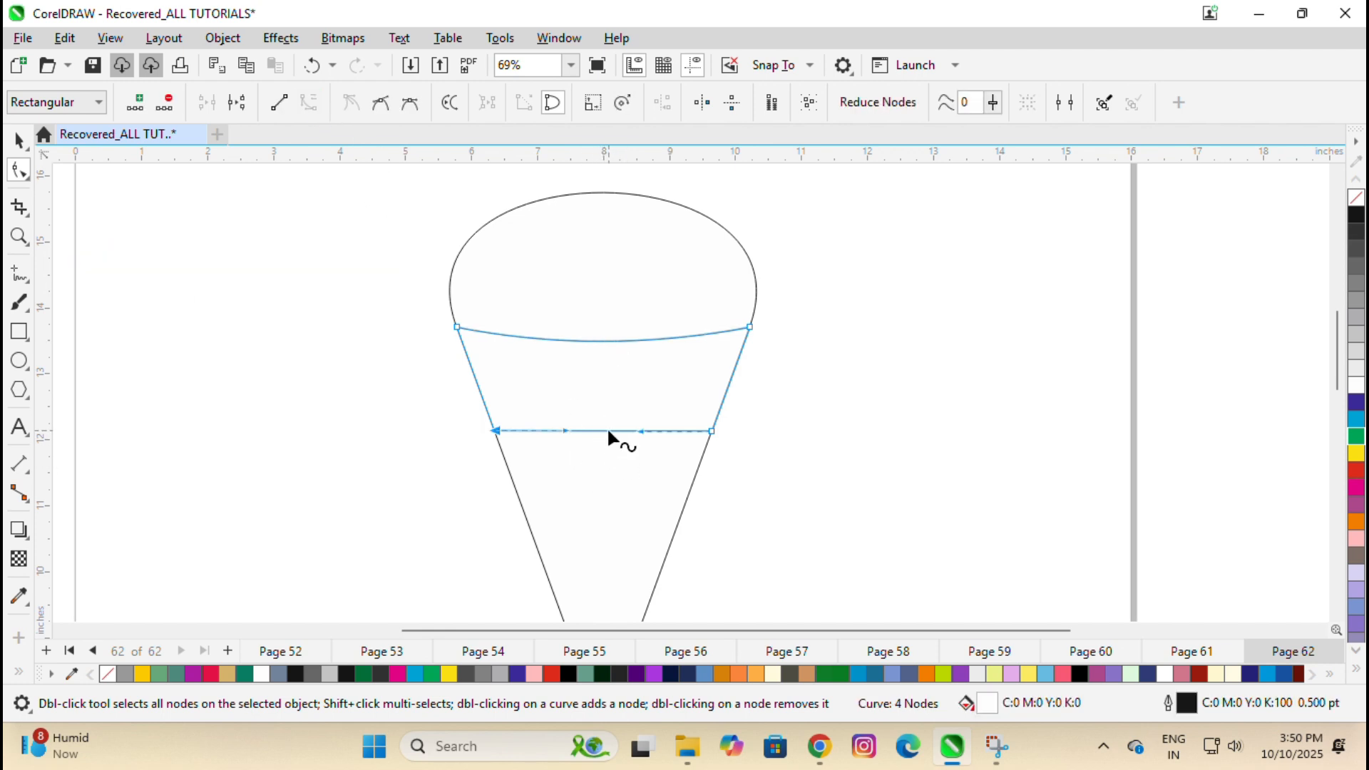
pyautogui.moveTo(603, 430); pyautogui.dragTo(607, 445)
pyautogui.press('space')
pyautogui.click(879, 384)
pyautogui.click(624, 342)
pyautogui.press('space')
pyautogui.scroll(-3, 874, 364)
pyautogui.press('space')
pyautogui.click(909, 386)
pyautogui.moveTo(910, 386); pyautogui.dragTo(740, 383)
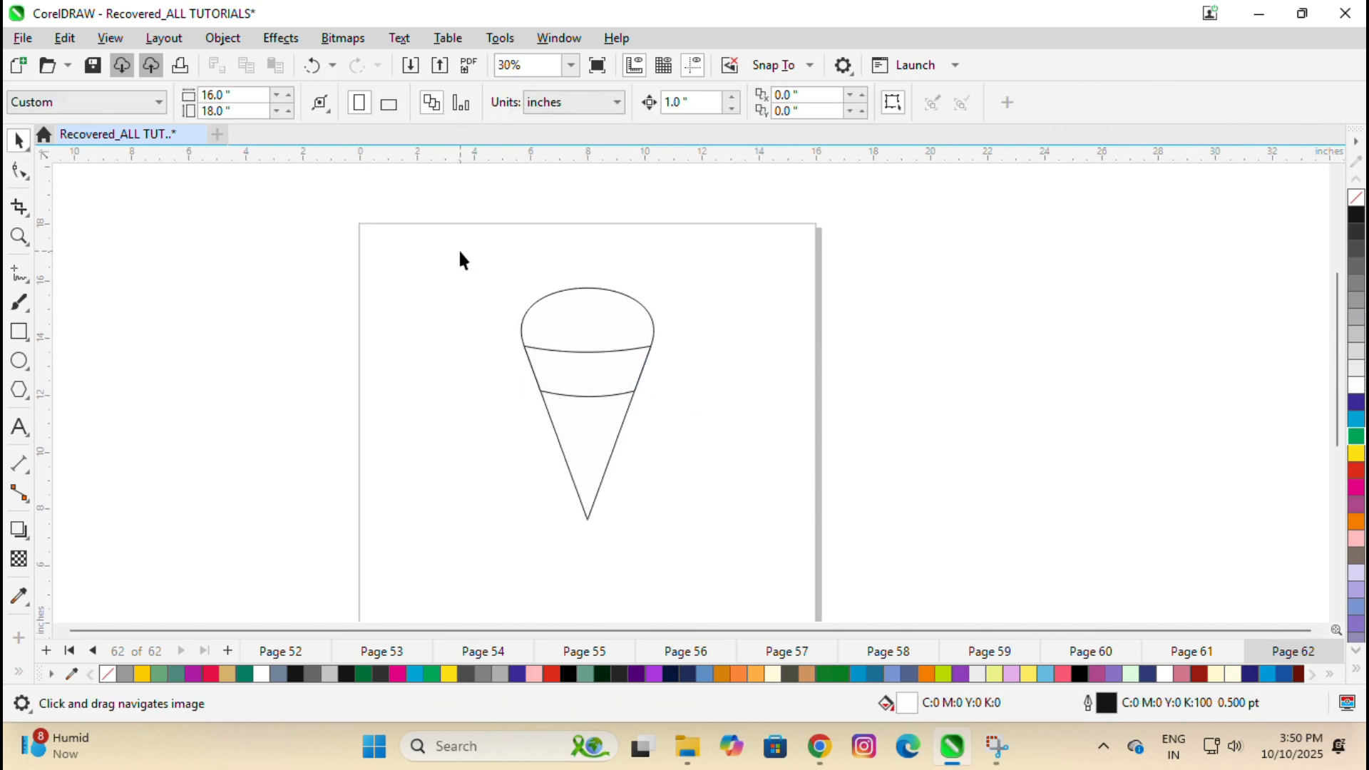
# Use Smart Fill to fill the dome, band and lower wedge with slate blue (C40 M20 Y0 K40) as separate shapes.
pyautogui.scroll(1, 536, 376)
pyautogui.click(19, 672)
pyautogui.click(51, 624)
pyautogui.click(121, 645)
pyautogui.click(599, 305)
pyautogui.click(598, 373)
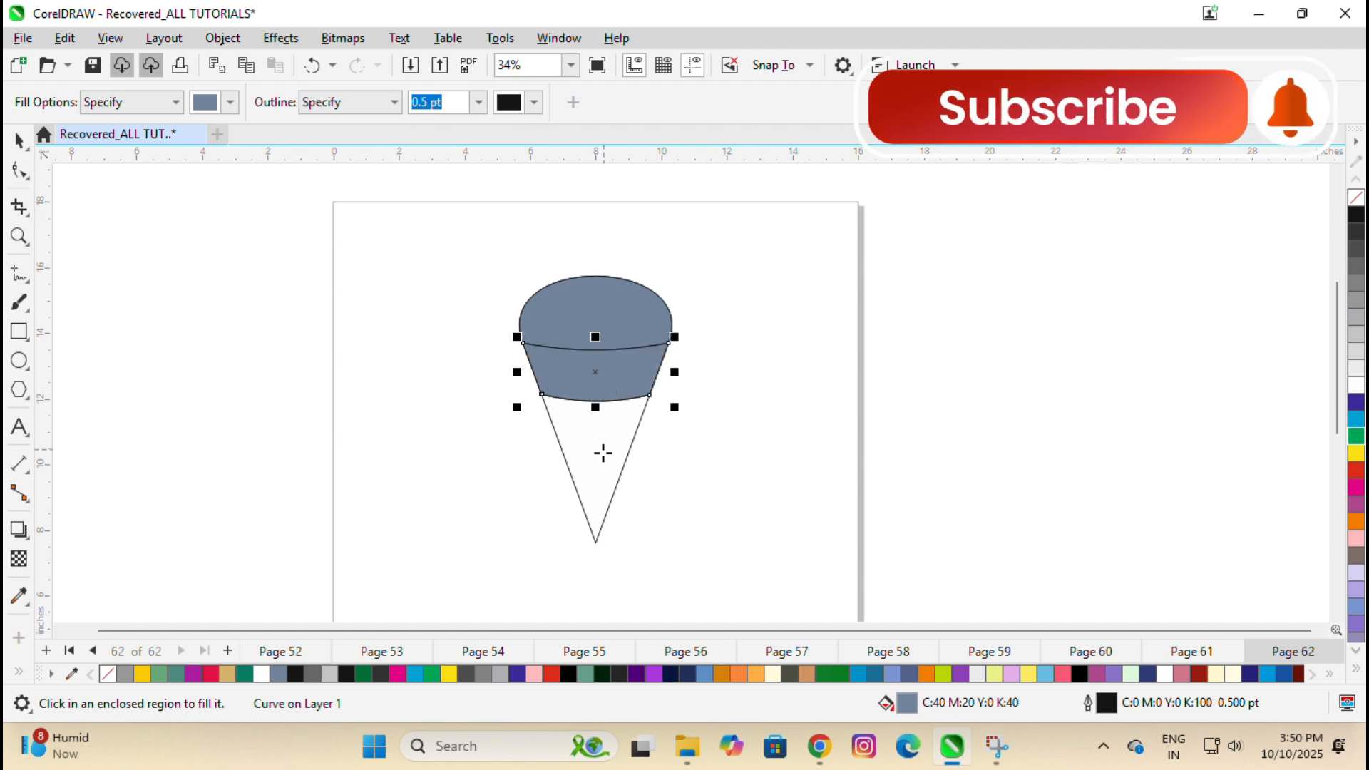
pyautogui.click(599, 456)
# Move the three filled shapes aside from the original outlines and delete those outlines.
pyautogui.press('space')
pyautogui.click(133, 322)
pyautogui.click(604, 313)
pyautogui.keyDown('shift'); pyautogui.click(628, 371); pyautogui.keyUp('shift')
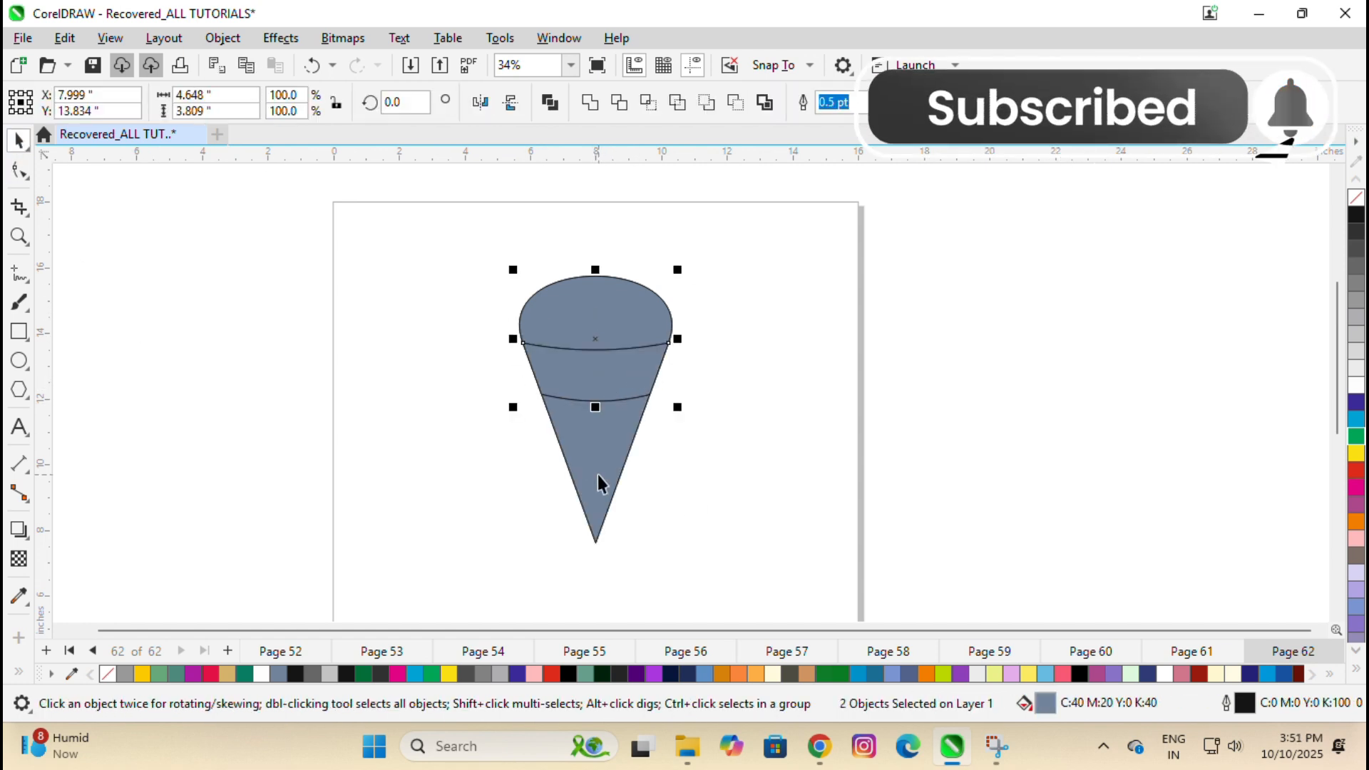
pyautogui.moveTo(776, 466); pyautogui.dragTo(775, 466)
pyautogui.moveTo(465, 214); pyautogui.dragTo(703, 567)
pyautogui.press('Delete')
# Group the three filled shapes and centre the group on the page.
pyautogui.hotkey('ctrl', 'a')
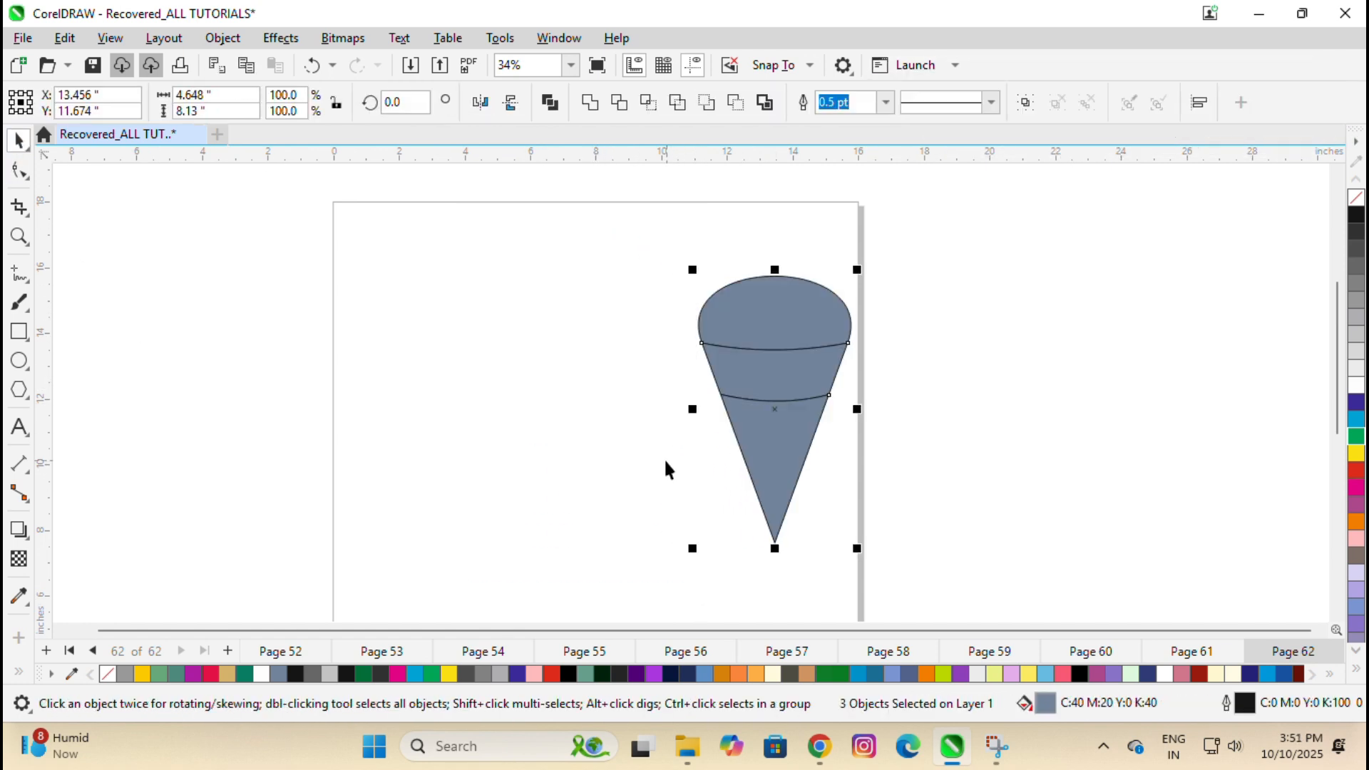
pyautogui.hotkey('ctrl', 'g')
pyautogui.press('p')
# Repeat rotated copies of the petal group around its pointed tip until nine petals form a full circle.
pyautogui.click(609, 402)
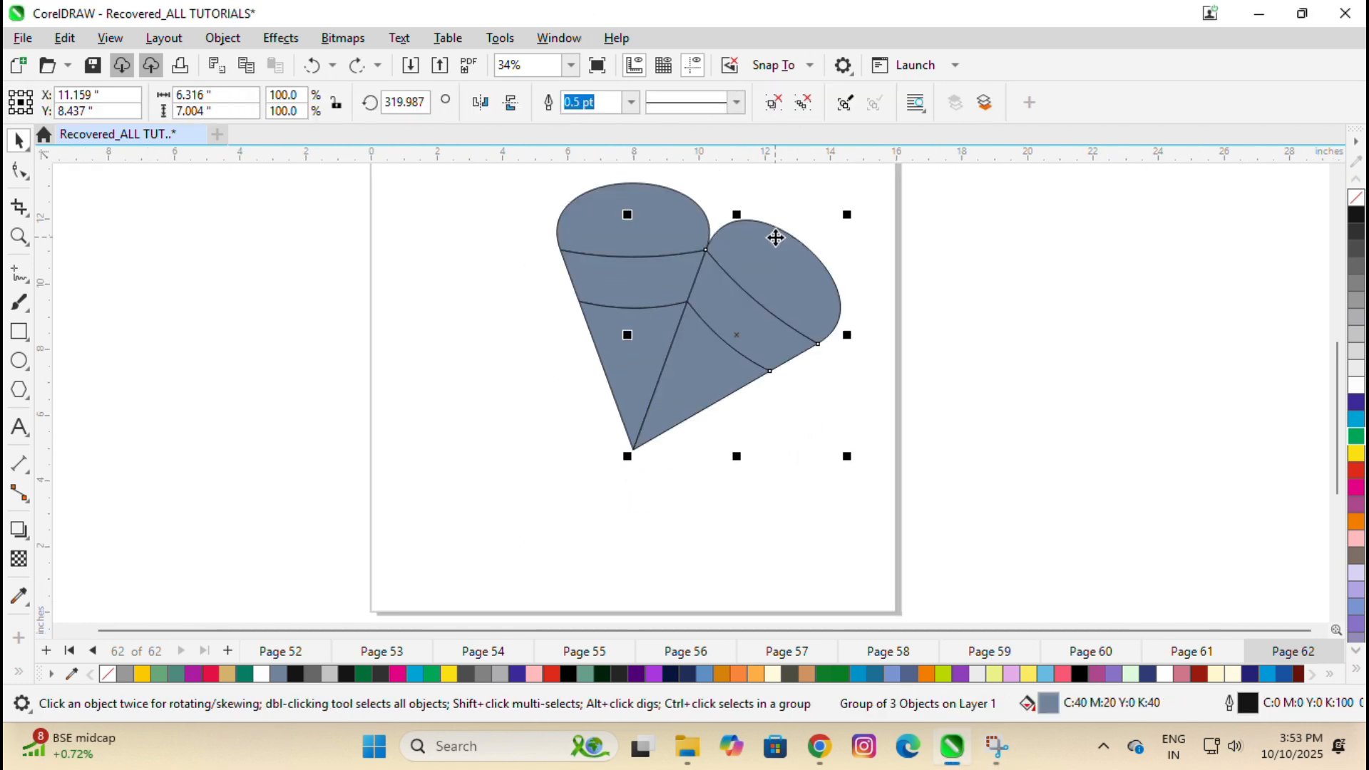
pyautogui.hotkey('ctrl', 'r')
pyautogui.hotkey('ctrl', 'r')
pyautogui.hotkey('ctrl', 'r')
pyautogui.hotkey('ctrl', 'r')
pyautogui.hotkey('ctrl', 'r')
pyautogui.hotkey('ctrl', 'r')
pyautogui.hotkey('ctrl', 'r')
# Group all nine petals and centre the rosette on the page.
pyautogui.hotkey('ctrl', 'a')
pyautogui.hotkey('ctrl', 'g')
pyautogui.press('p')
pyautogui.press('F4')
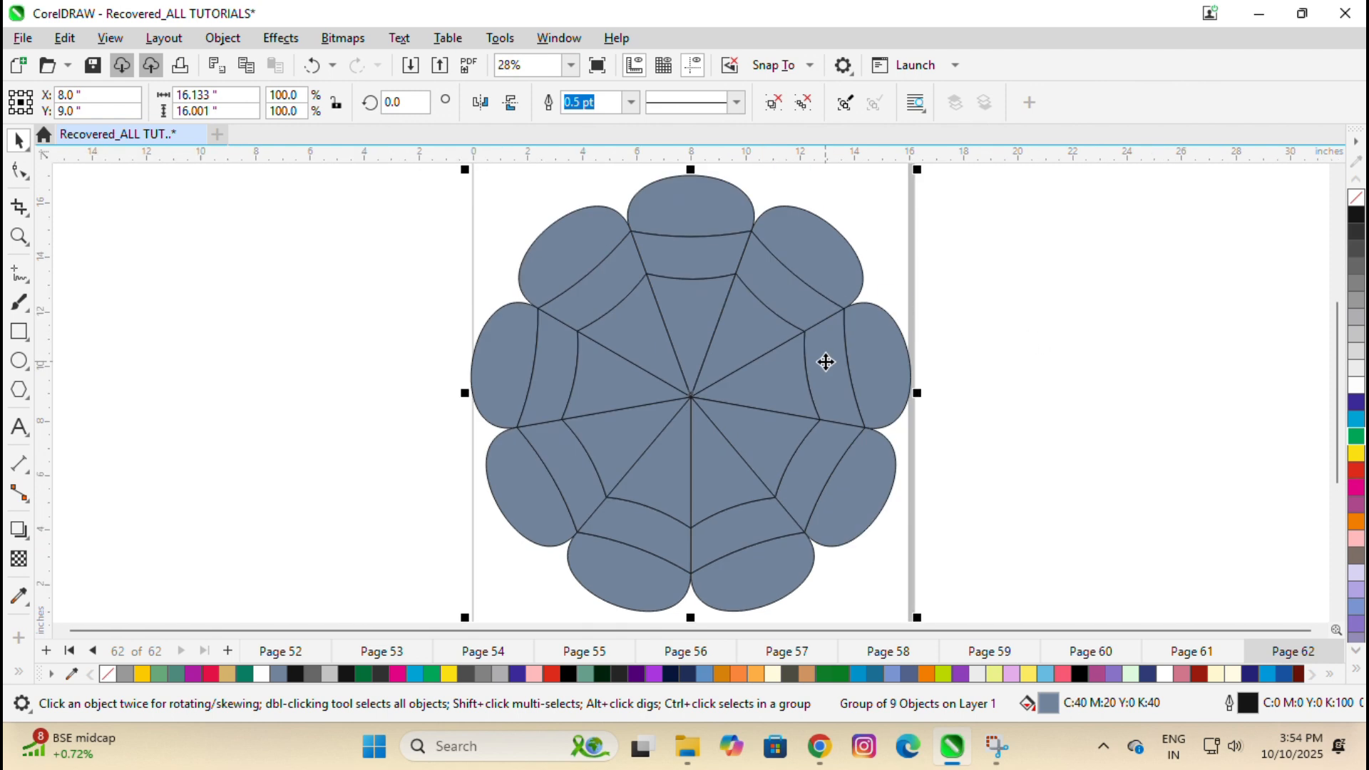
# Ungroup the rosette into petals and ungroup the petals into their separate shapes.
pyautogui.press('Escape')
pyautogui.click(702, 227)
pyautogui.hotkey('ctrl', 'u')
pyautogui.click(659, 194)
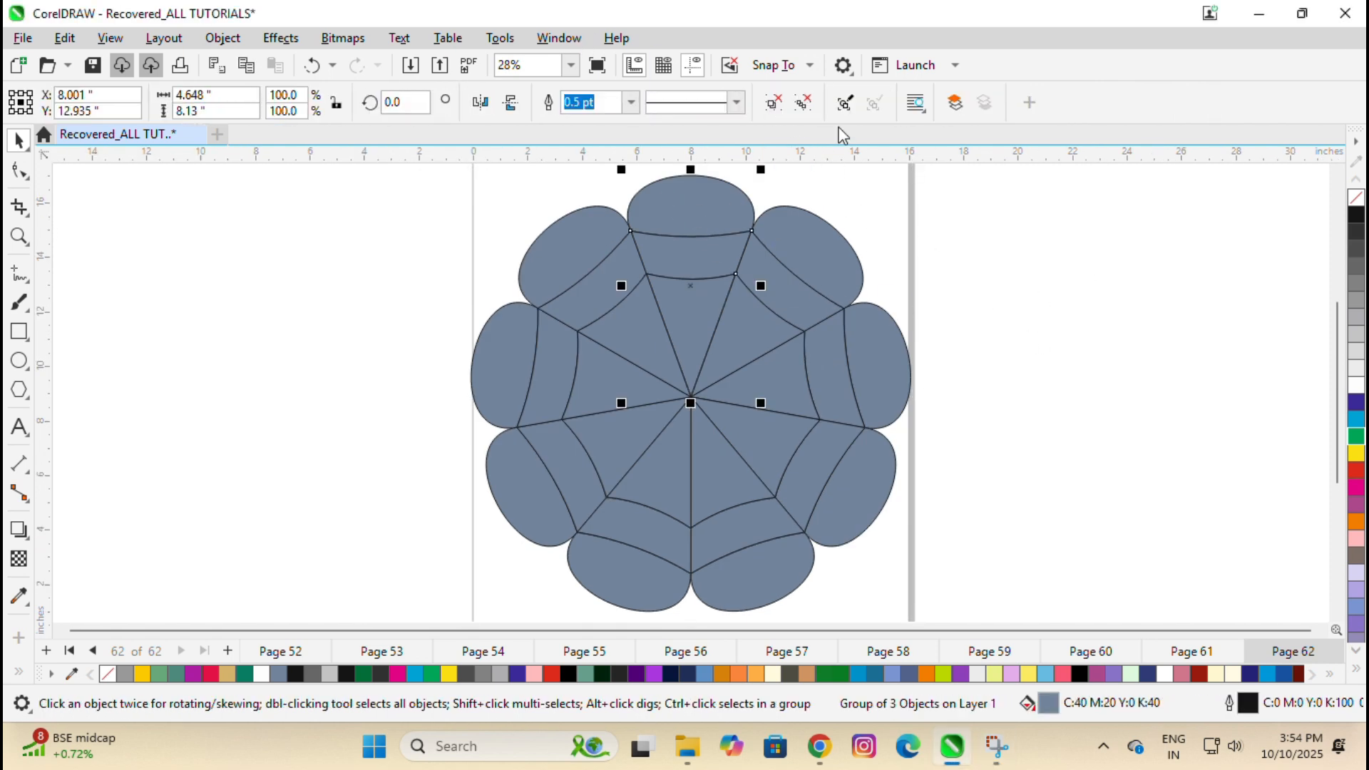
pyautogui.hotkey('ctrl', 'u')
pyautogui.press('Escape')
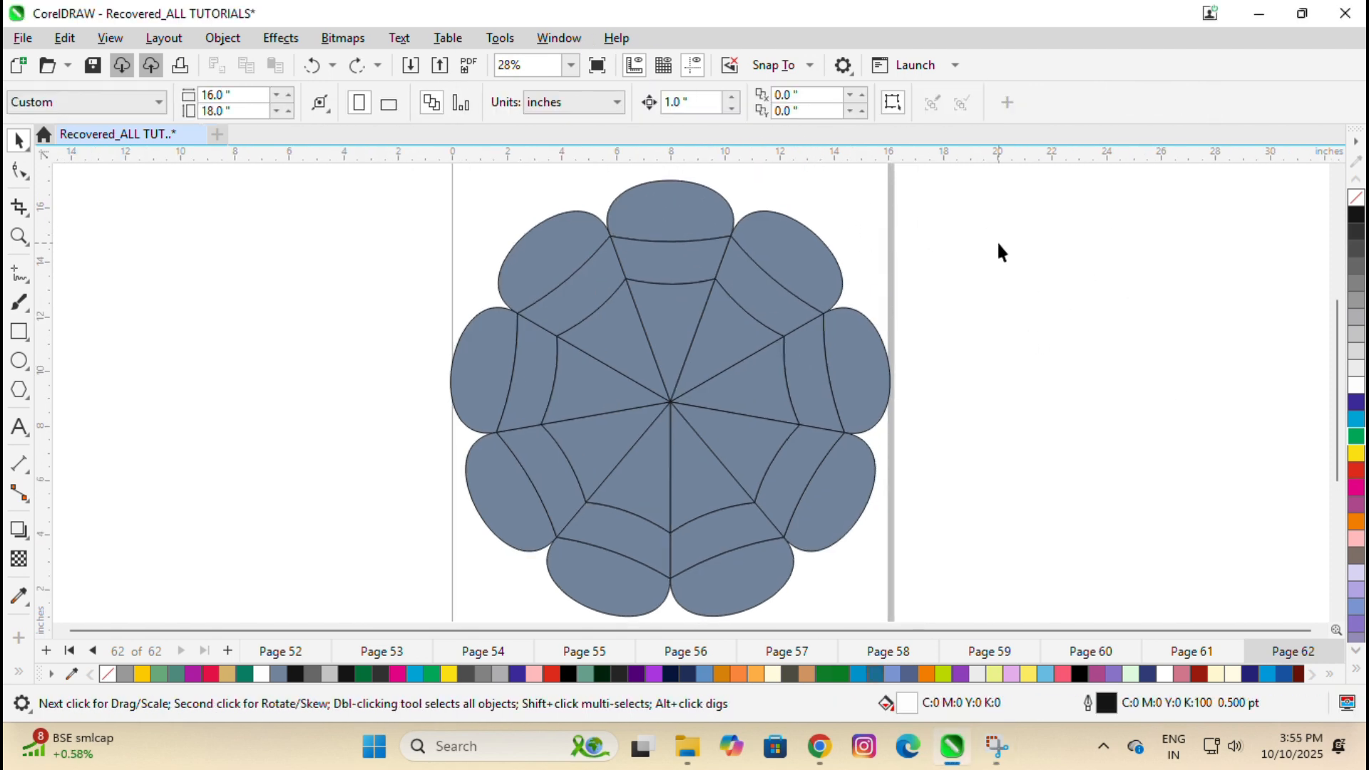
# Give the top petal's dome a fountain fill with the end node set to RGB 144, 2, 84.
pyautogui.click(671, 206)
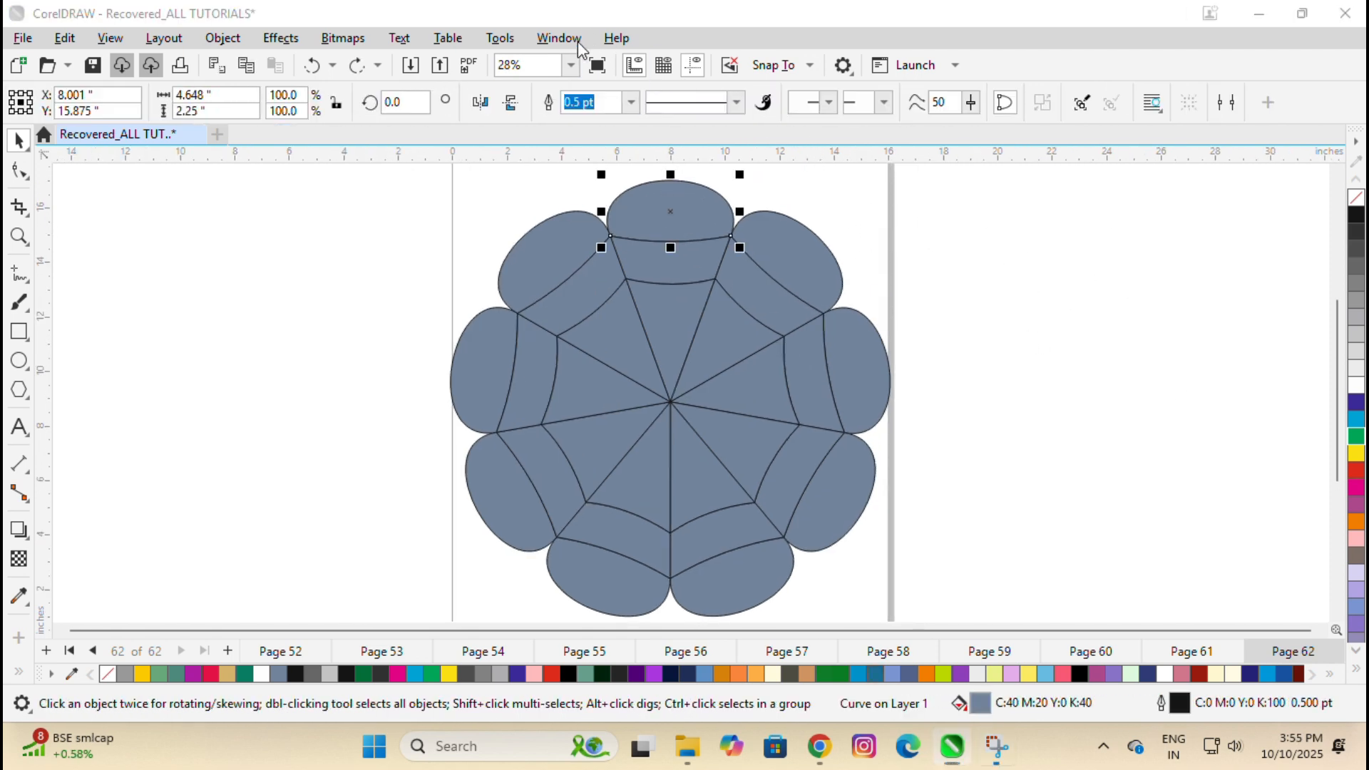
pyautogui.press('F11')
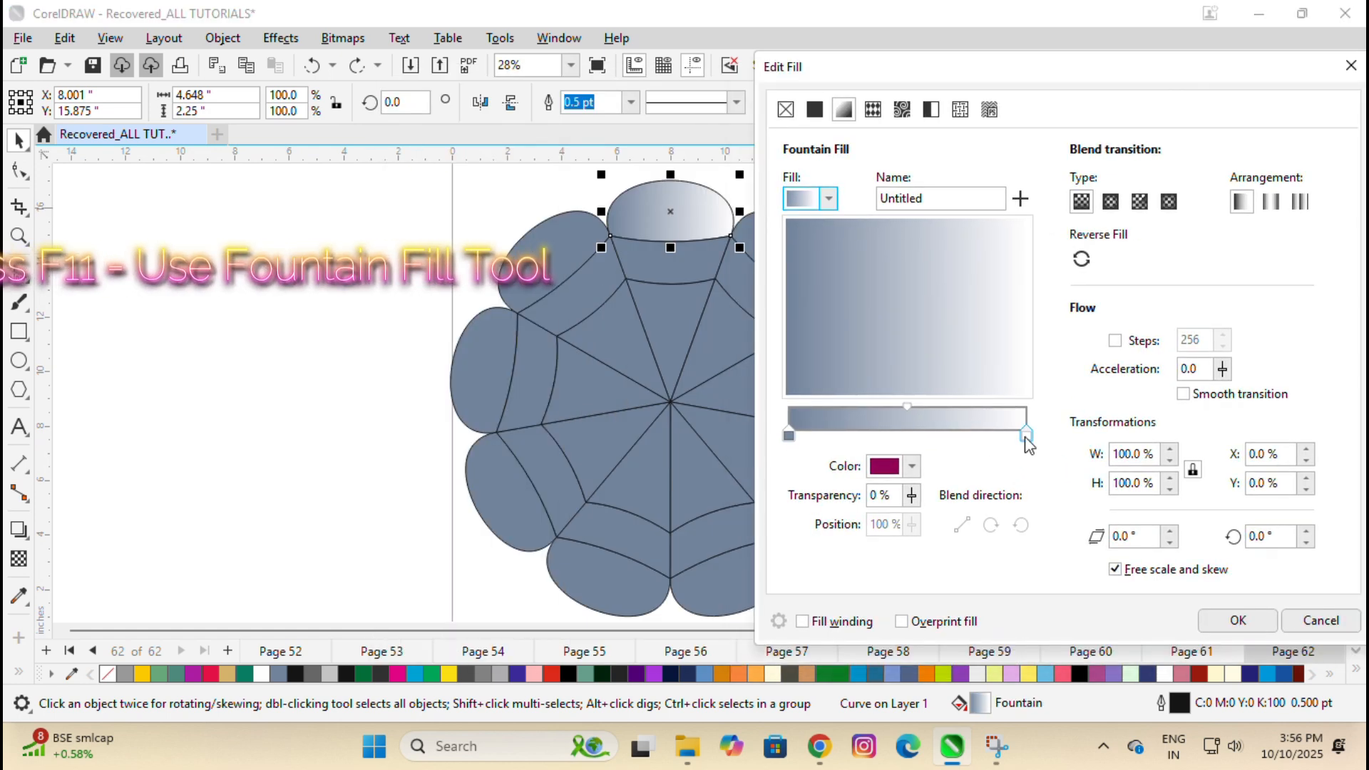
pyautogui.doubleClick(1026, 436)
pyautogui.write('144')
pyautogui.press('Tab')
pyautogui.write('2')
pyautogui.press('Tab')
pyautogui.write('84')
pyautogui.click(1062, 487)
pyautogui.click(789, 435)
# Set the dome fill's start node to a darker shade of the magenta, make the fountain elliptical and shift its midpoint toward the start.
pyautogui.click(914, 466)
pyautogui.click(1069, 427)
pyautogui.click(892, 423)
pyautogui.click(1001, 468)
pyautogui.click(910, 466)
pyautogui.click(927, 204)
pyautogui.click(905, 249)
pyautogui.click(997, 296)
pyautogui.moveTo(997, 295); pyautogui.dragTo(1010, 308)
pyautogui.click(1026, 485)
pyautogui.click(1116, 206)
pyautogui.moveTo(907, 406); pyautogui.dragTo(839, 406)
pyautogui.click(1238, 620)
# Give the top petal's band a linear fountain fill running from light grey through white to light grey.
pyautogui.click(631, 259)
pyautogui.moveTo(631, 258); pyautogui.dragTo(651, 254)
pyautogui.scroll(1, 770, 253)
pyautogui.moveTo(919, 243); pyautogui.dragTo(880, 238)
pyautogui.click(617, 314)
pyautogui.press('F11')
pyautogui.click(907, 479)
pyautogui.click(905, 217)
pyautogui.click(901, 267)
pyautogui.click(1033, 496)
pyautogui.click(1021, 447)
pyautogui.click(907, 481)
pyautogui.click(794, 452)
pyautogui.click(785, 448)
pyautogui.click(907, 479)
pyautogui.click(1063, 440)
pyautogui.click(886, 434)
pyautogui.click(969, 481)
pyautogui.moveTo(842, 420); pyautogui.dragTo(801, 421)
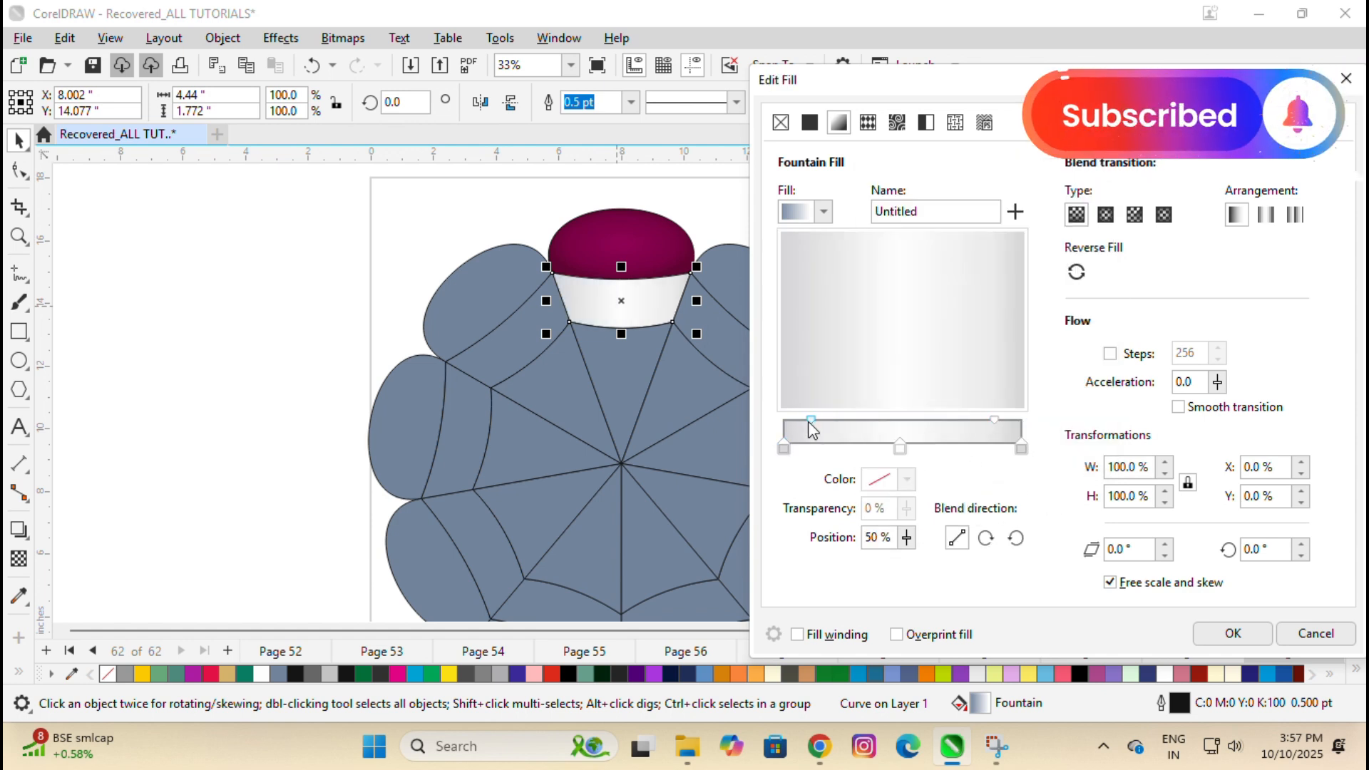
# Darken the grey of the band fill's two end nodes, adjust both midpoints and apply the fill.
pyautogui.click(784, 447)
pyautogui.click(907, 479)
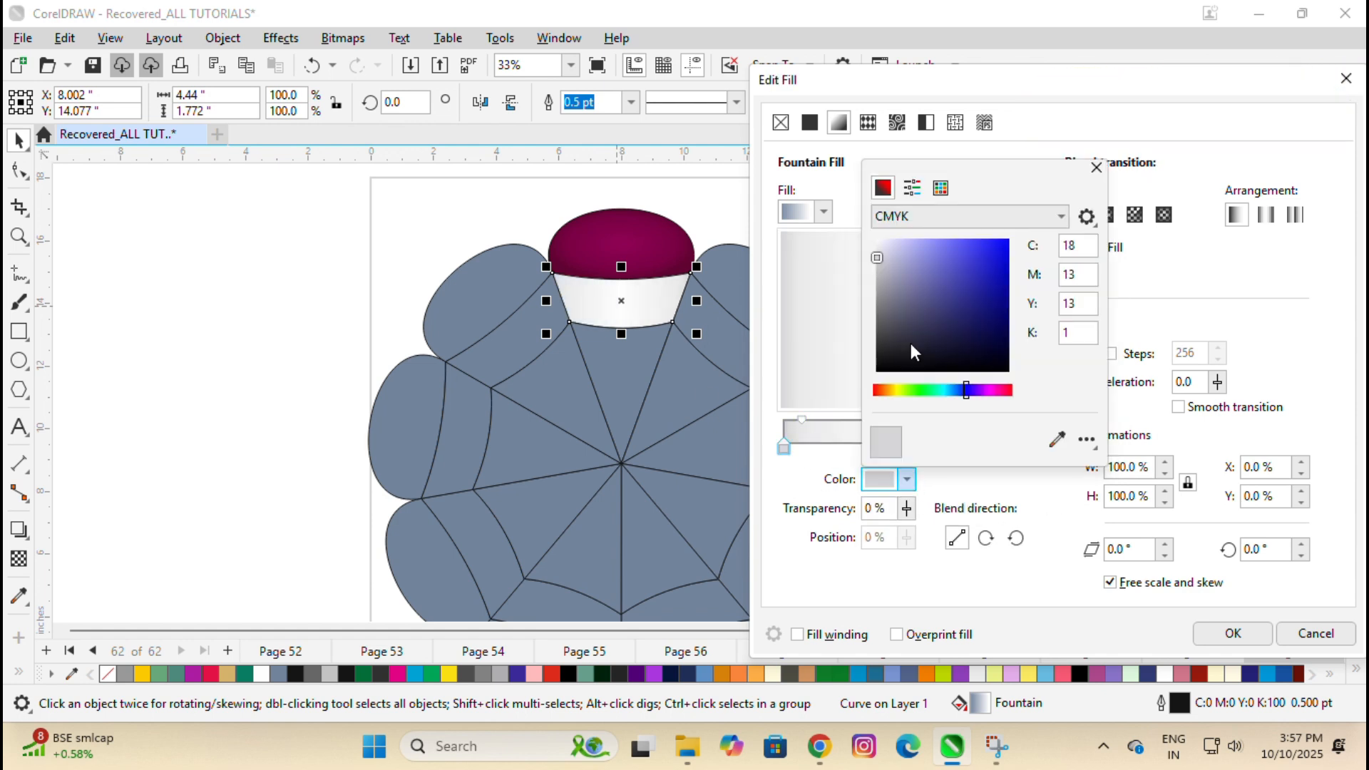
pyautogui.moveTo(874, 269); pyautogui.dragTo(875, 276)
pyautogui.click(1027, 488)
pyautogui.click(1025, 449)
pyautogui.click(906, 479)
pyautogui.click(1063, 439)
pyautogui.click(882, 436)
pyautogui.click(1024, 486)
pyautogui.moveTo(802, 421); pyautogui.dragTo(818, 421)
pyautogui.moveTo(1002, 421); pyautogui.dragTo(993, 420)
pyautogui.press('Return')
# Start a fountain fill on the top petal's lower wedge with a middle node at 49% in the dome's magenta (R 144, G 2).
pyautogui.click(639, 356)
pyautogui.press('F11')
pyautogui.click(865, 650)
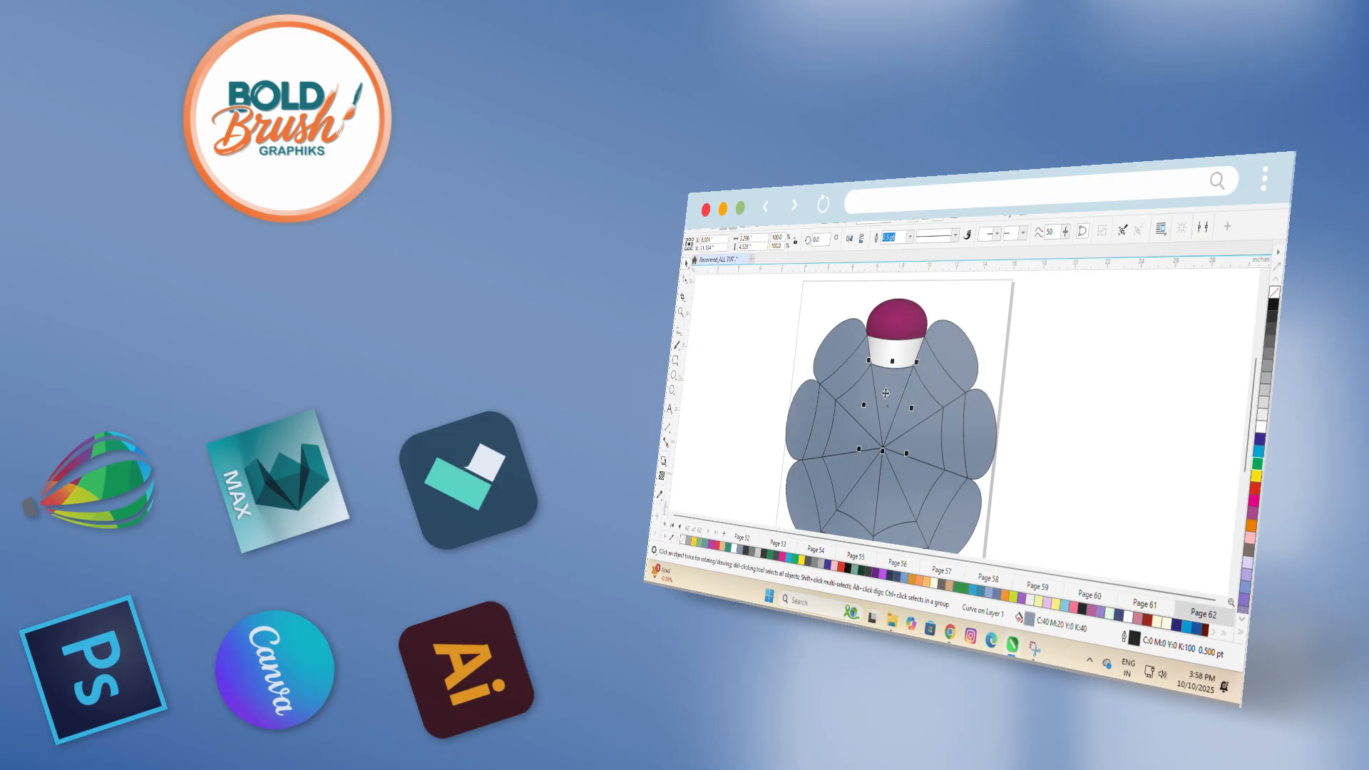
pyautogui.press('F11')
pyautogui.doubleClick(1021, 462)
pyautogui.click(1019, 489)
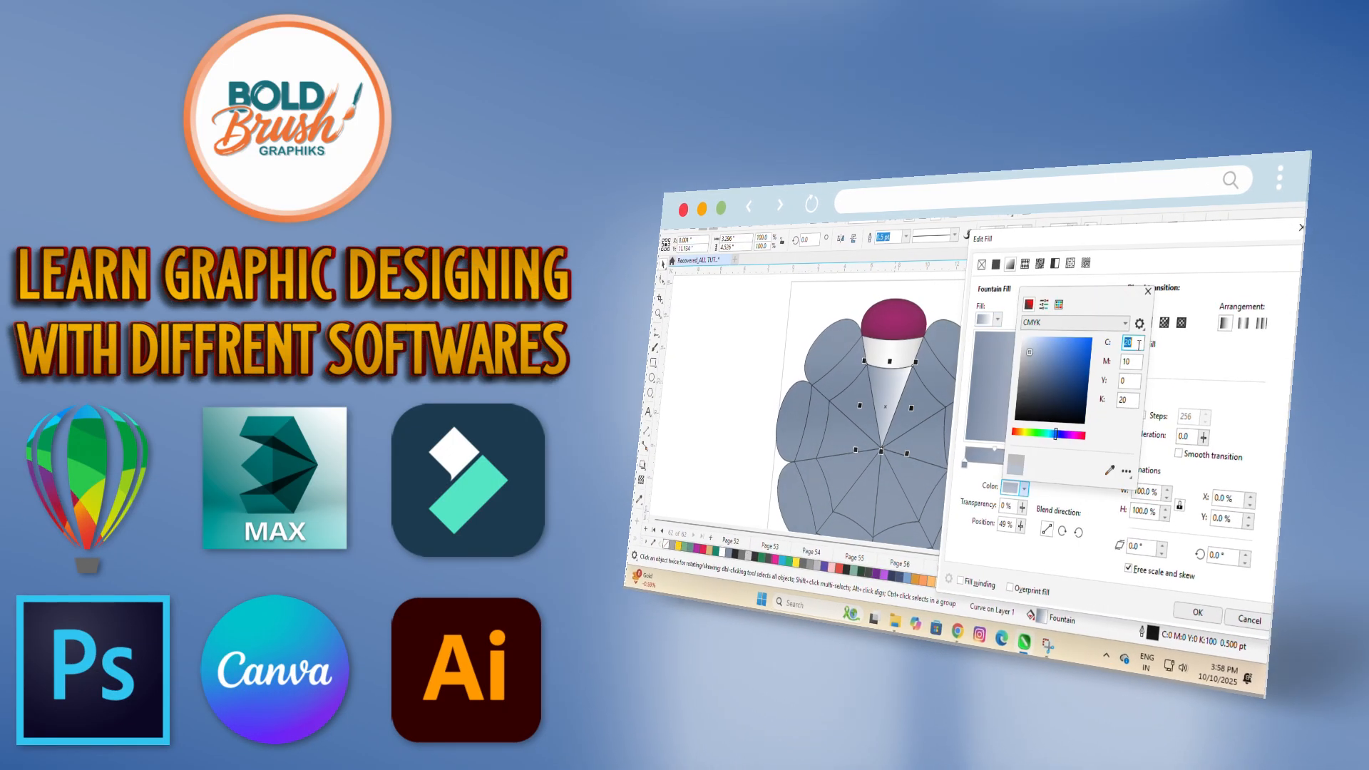
pyautogui.click(1118, 324)
pyautogui.click(1056, 358)
pyautogui.doubleClick(1130, 342)
pyautogui.write('144')
pyautogui.press('Tab')
pyautogui.write('2')
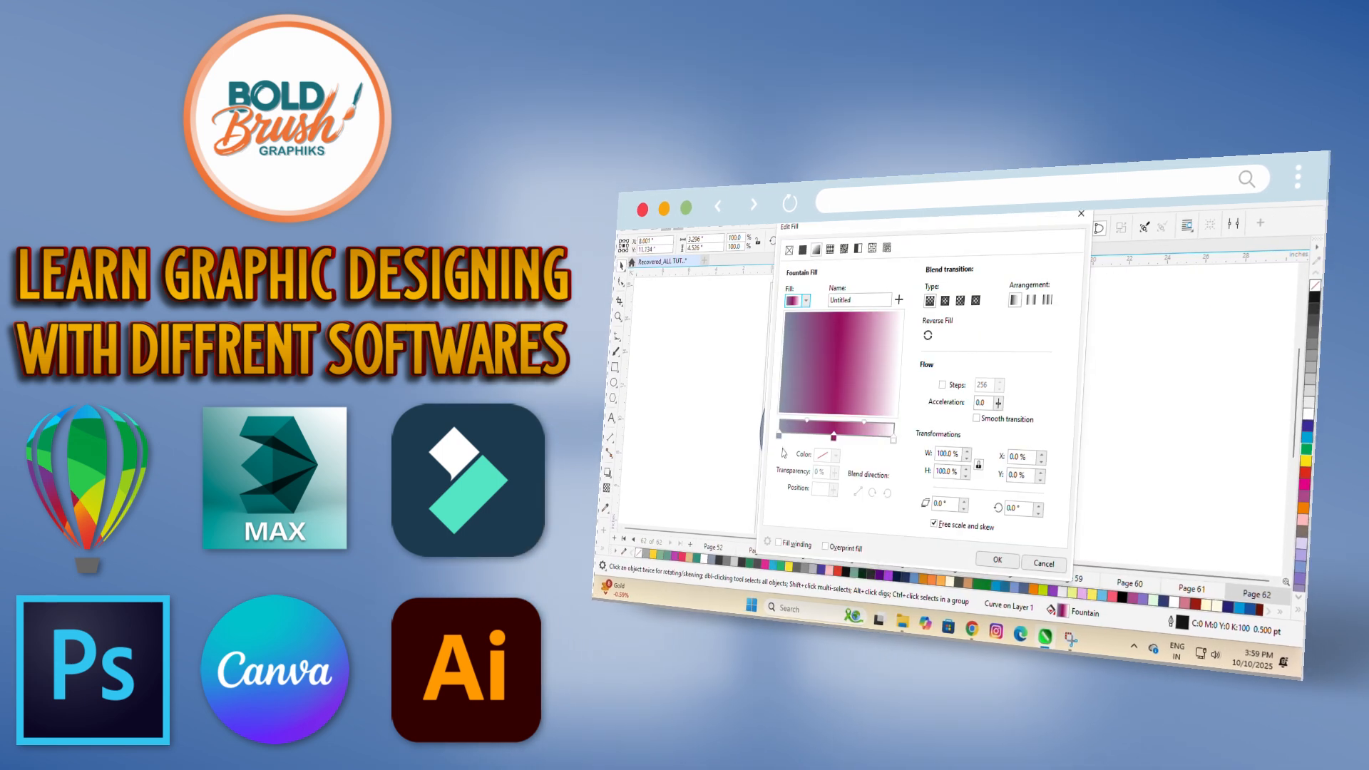
# Set the start node of the wedge's fountain fill to RGB 97, 0, 49.
pyautogui.click(780, 435)
pyautogui.click(835, 455)
pyautogui.doubleClick(933, 319)
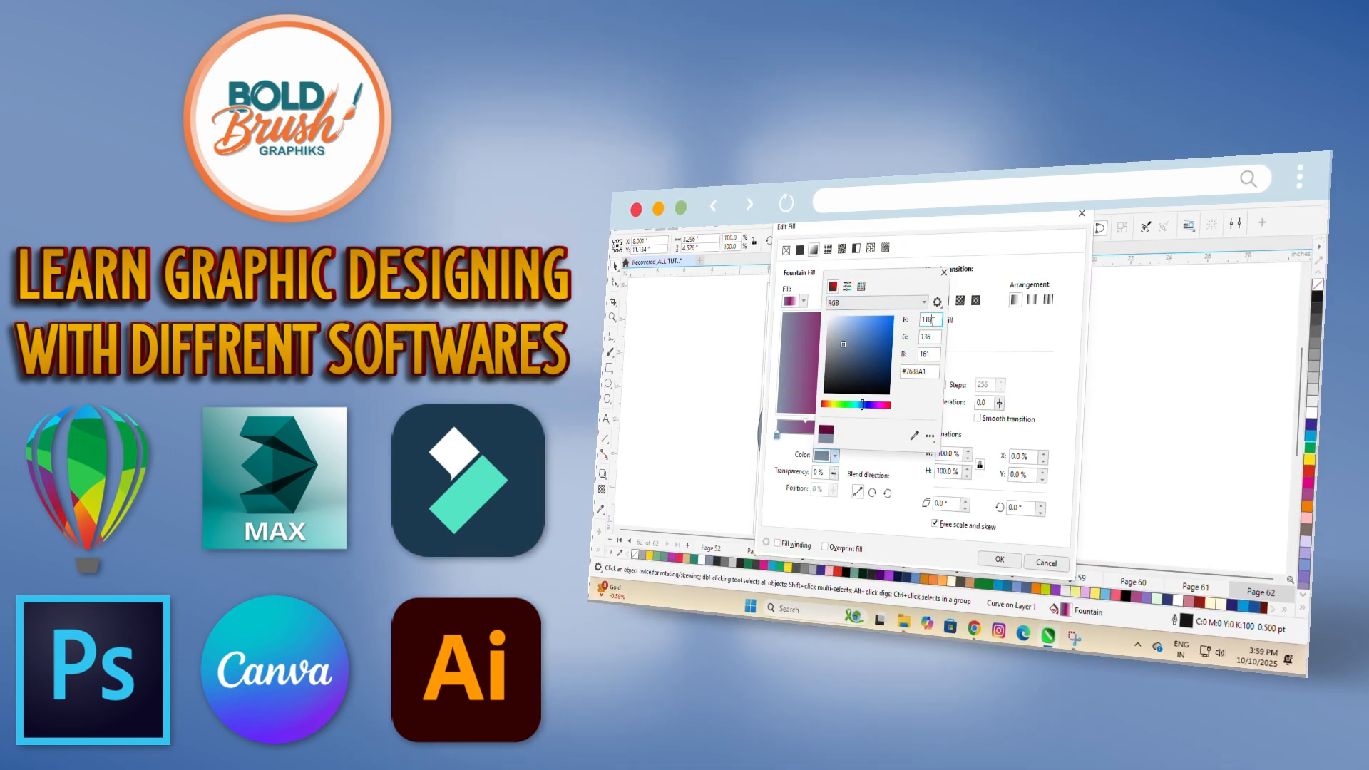
pyautogui.write('97')
pyautogui.press('Tab')
pyautogui.write('0')
pyautogui.press('Tab')
pyautogui.write('49')
pyautogui.click(655, 488)
# Set the wedge fill's end node to the same dark magenta, shift the second midpoint to 64% and apply the fill.
pyautogui.click(648, 448)
pyautogui.click(534, 479)
pyautogui.click(721, 243)
pyautogui.write('49')
pyautogui.click(670, 493)
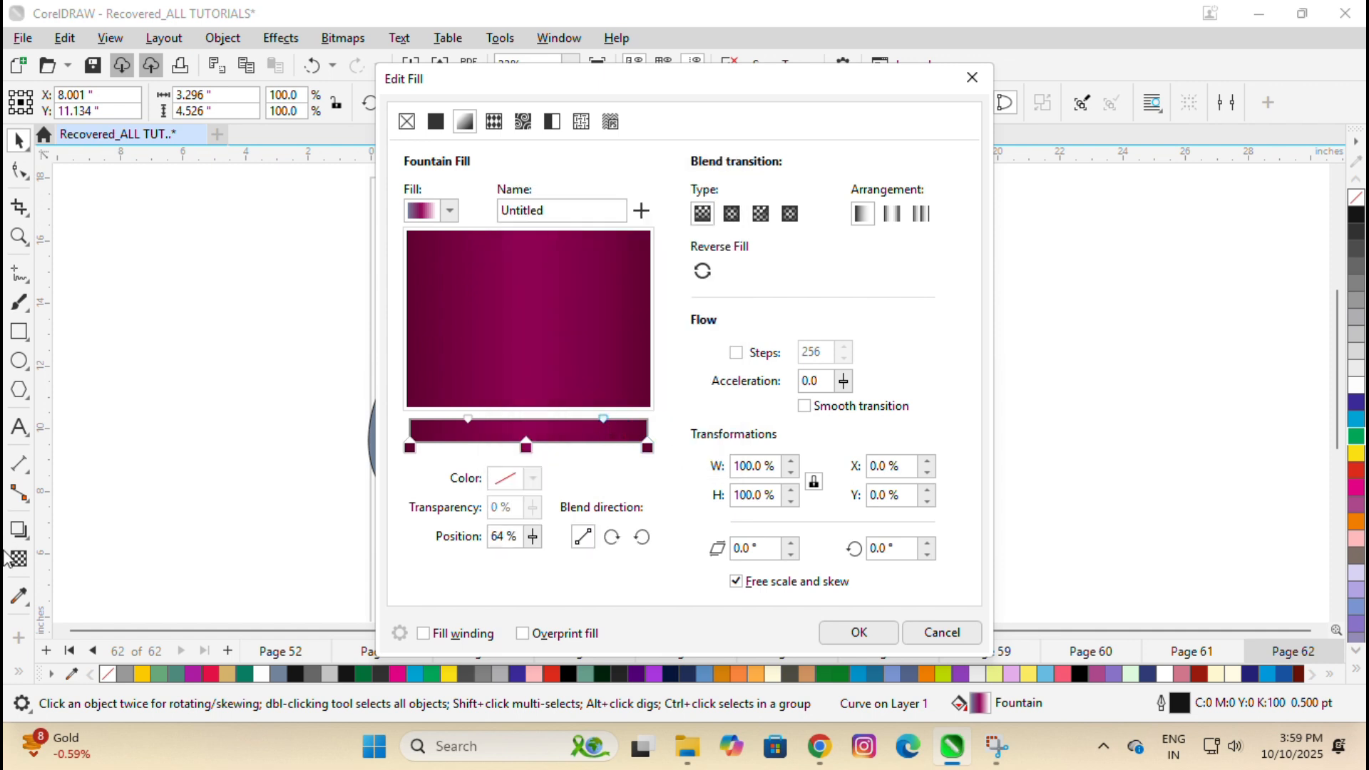
pyautogui.click(917, 641)
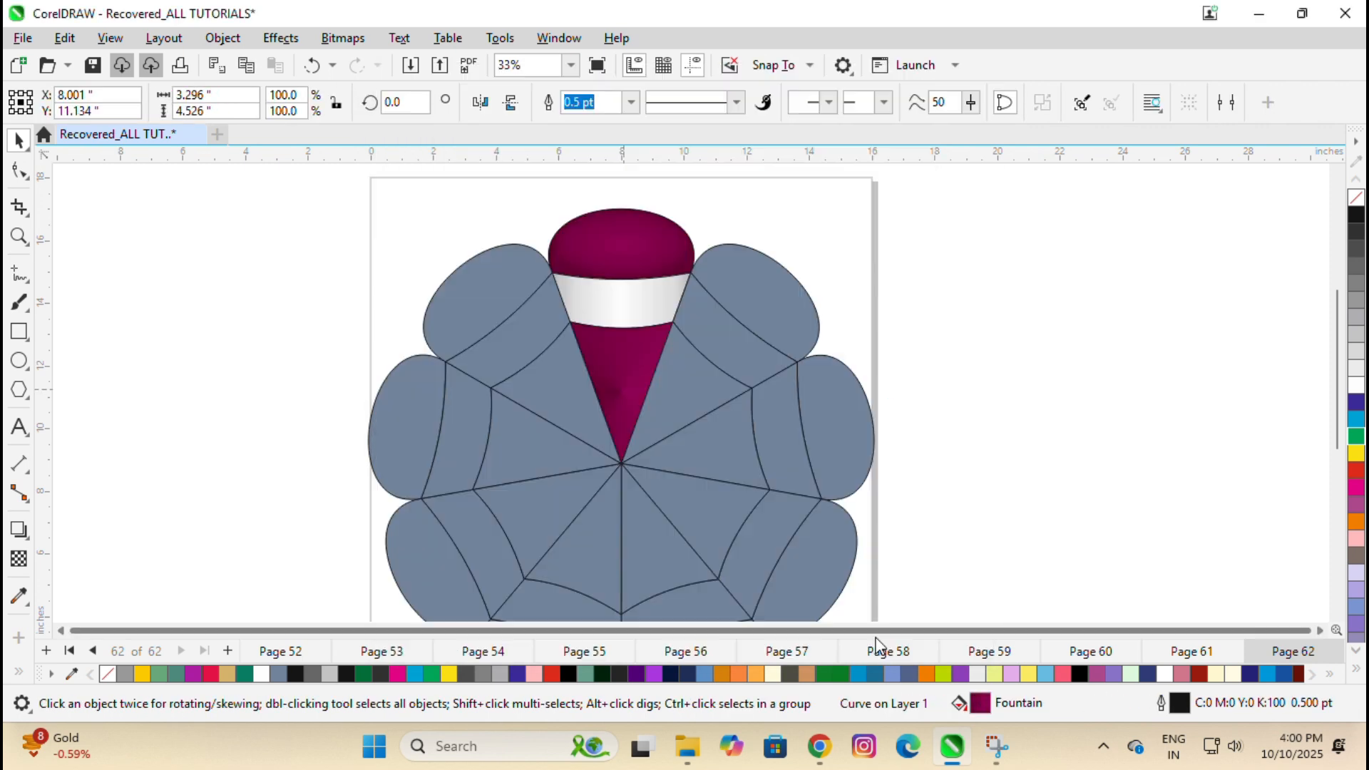
# Copy the top dome's magenta fountain fill onto the other domes around the rosette with the Attributes Eyedropper.
pyautogui.click(886, 268)
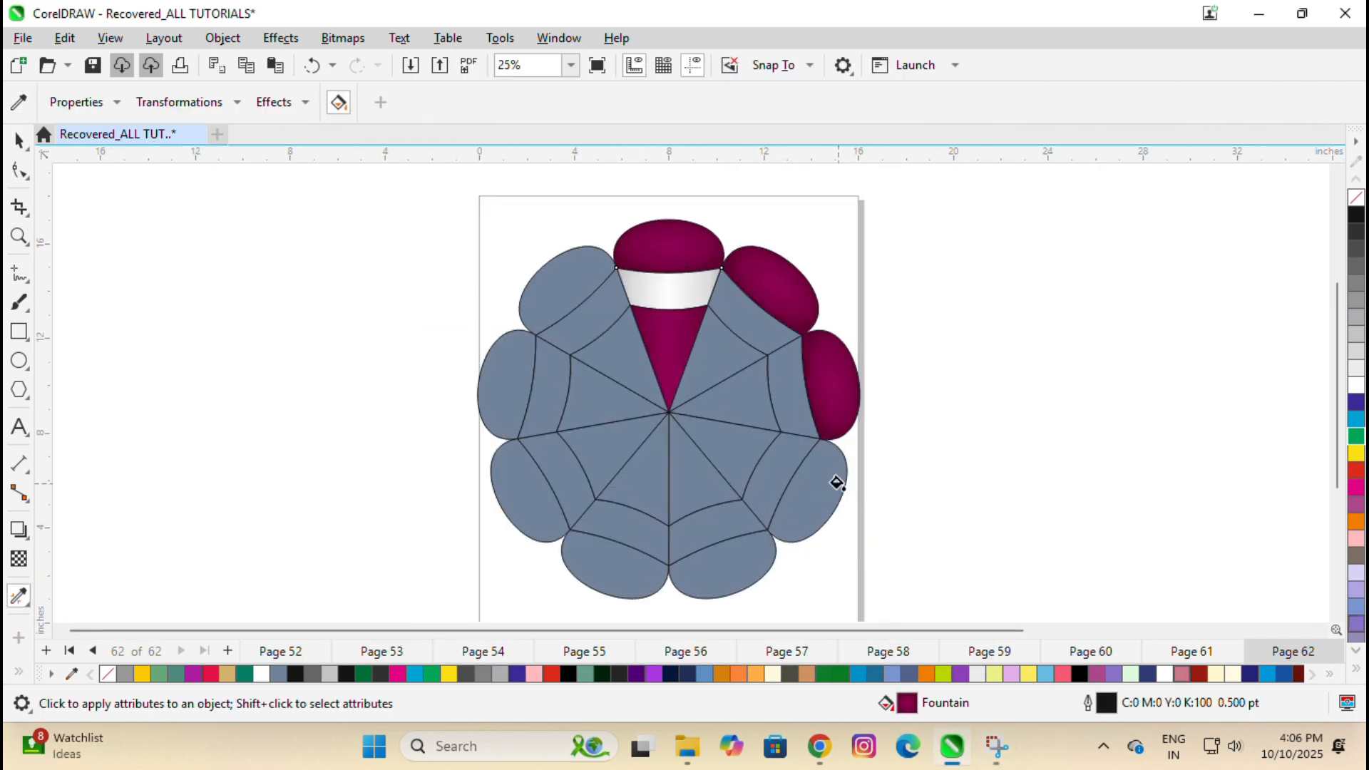
pyautogui.click(836, 483)
pyautogui.click(727, 570)
pyautogui.click(610, 567)
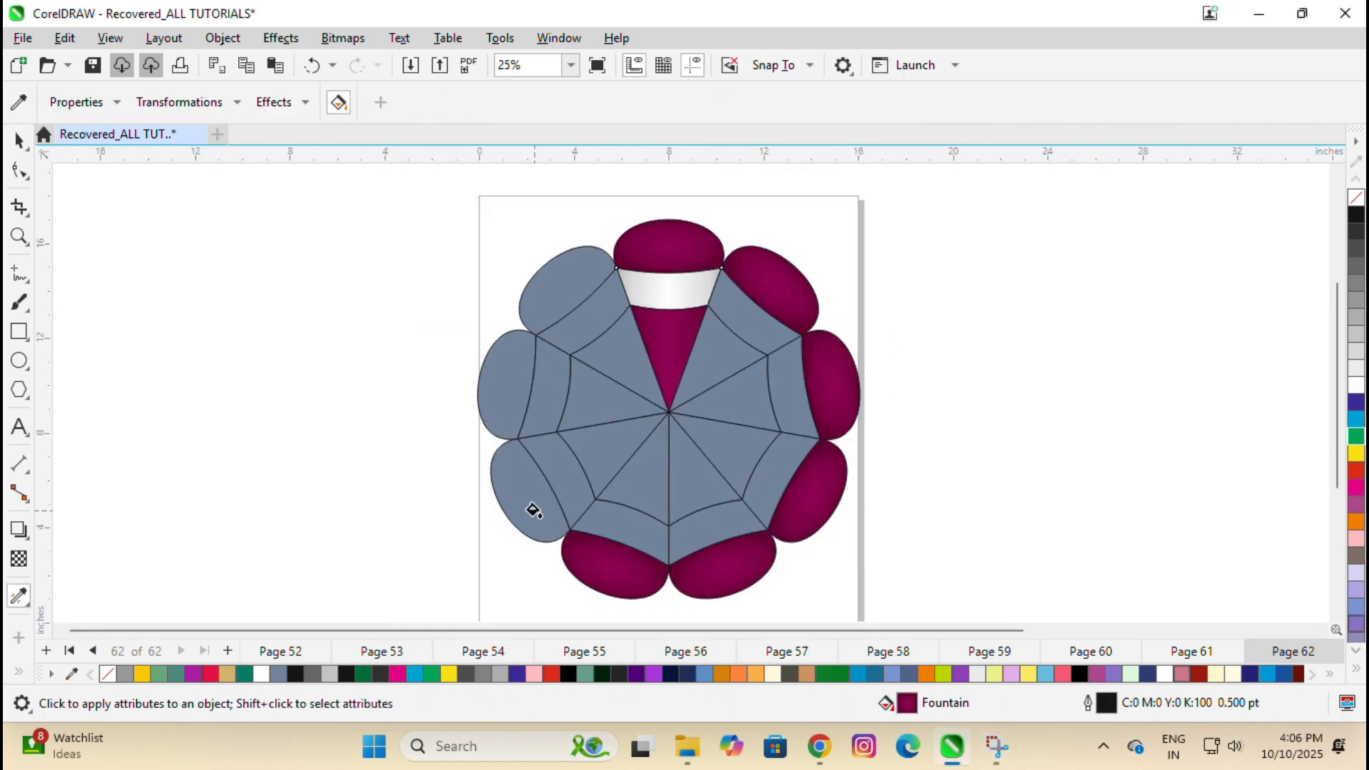
pyautogui.click(535, 511)
pyautogui.click(502, 385)
pyautogui.click(563, 285)
# Copy the top wedge's magenta fountain fill onto the other inner wedges.
pyautogui.click(669, 316)
pyautogui.click(722, 349)
pyautogui.click(747, 399)
pyautogui.click(732, 449)
pyautogui.click(697, 485)
pyautogui.click(641, 486)
pyautogui.click(591, 455)
pyautogui.click(589, 401)
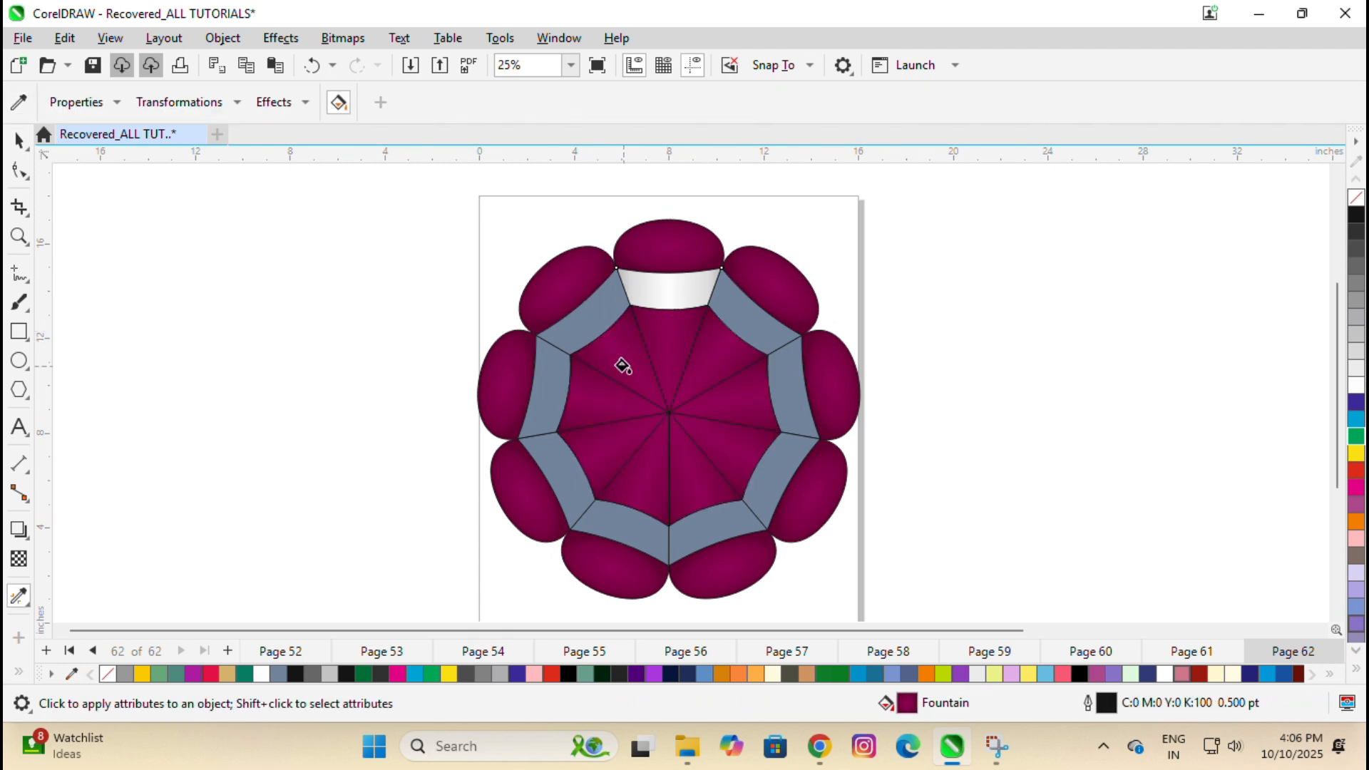
# Copy the top band's grey-white fountain fill onto the remaining bands.
pyautogui.click(572, 355)
pyautogui.press('space')
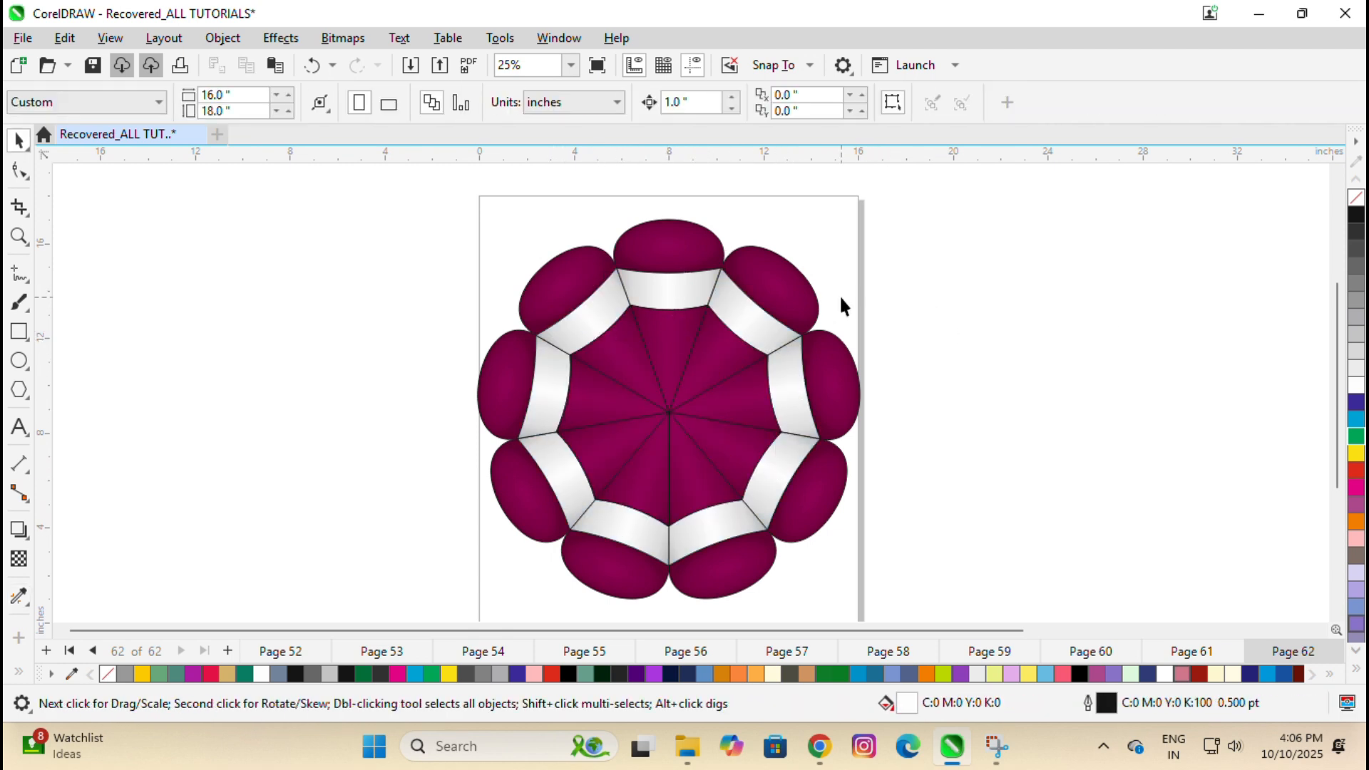
pyautogui.press('F11')
pyautogui.click(534, 485)
pyautogui.doubleClick(699, 243)
pyautogui.write('29')
pyautogui.press('Tab')
pyautogui.write('33')
pyautogui.press('Tab')
pyautogui.write('43')
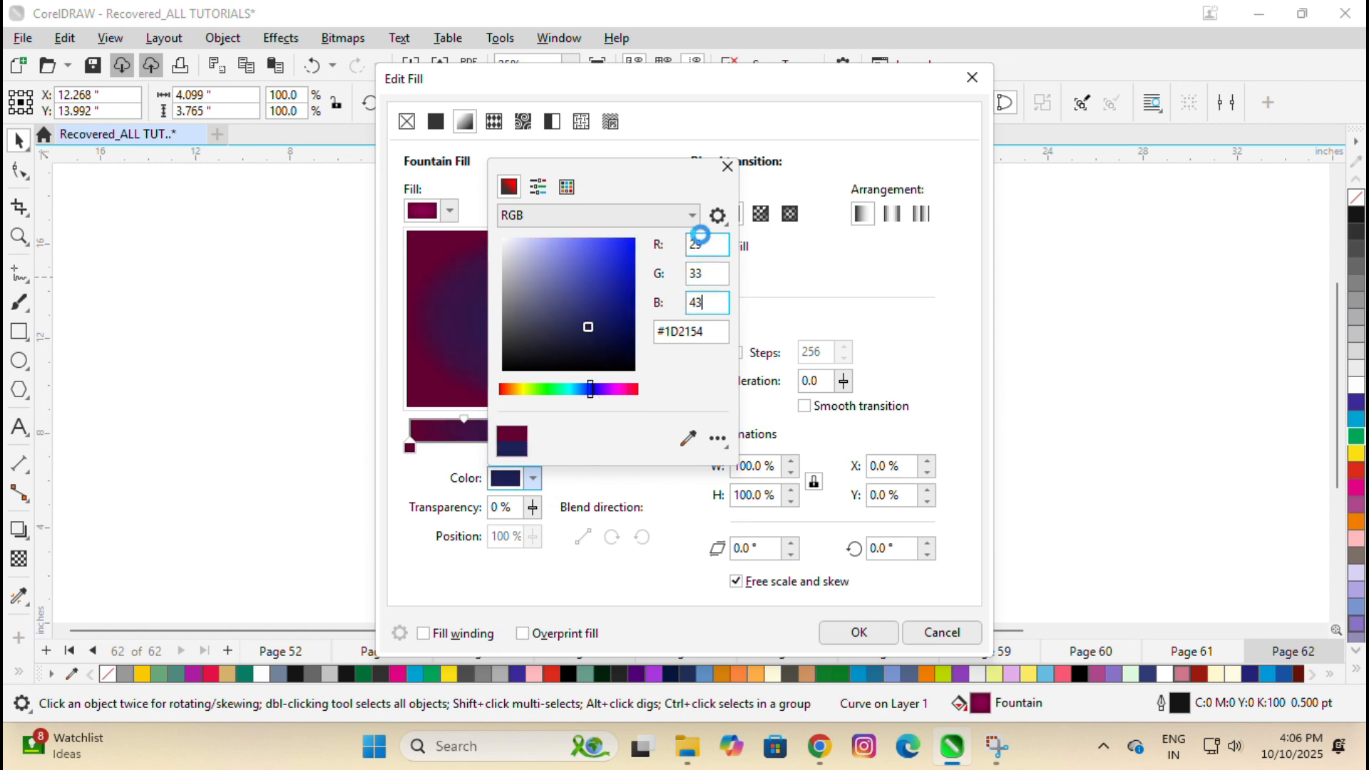
pyautogui.click(859, 633)
# Set the inner colour node of the upper-right dome's fountain fill to red with R 229 and G 33.
pyautogui.click(773, 269)
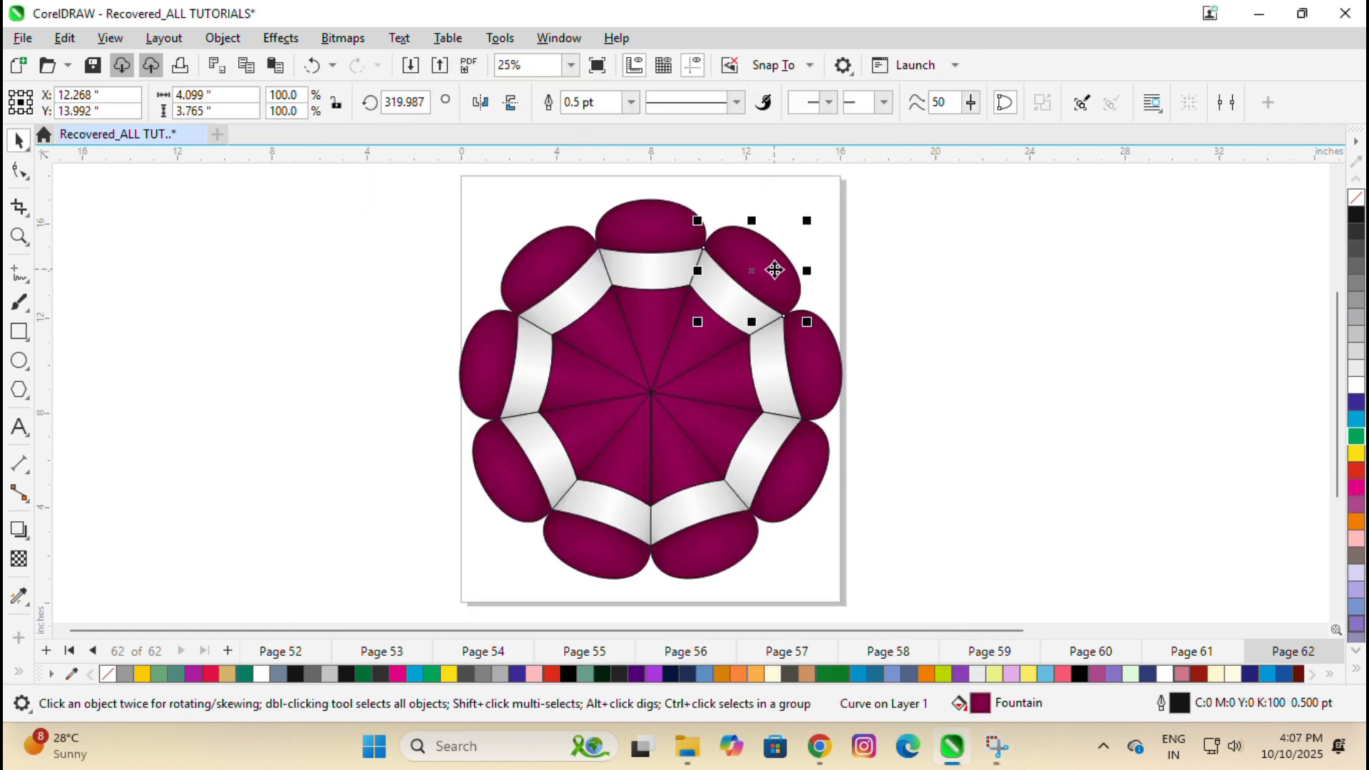
pyautogui.press('F11')
pyautogui.click(651, 448)
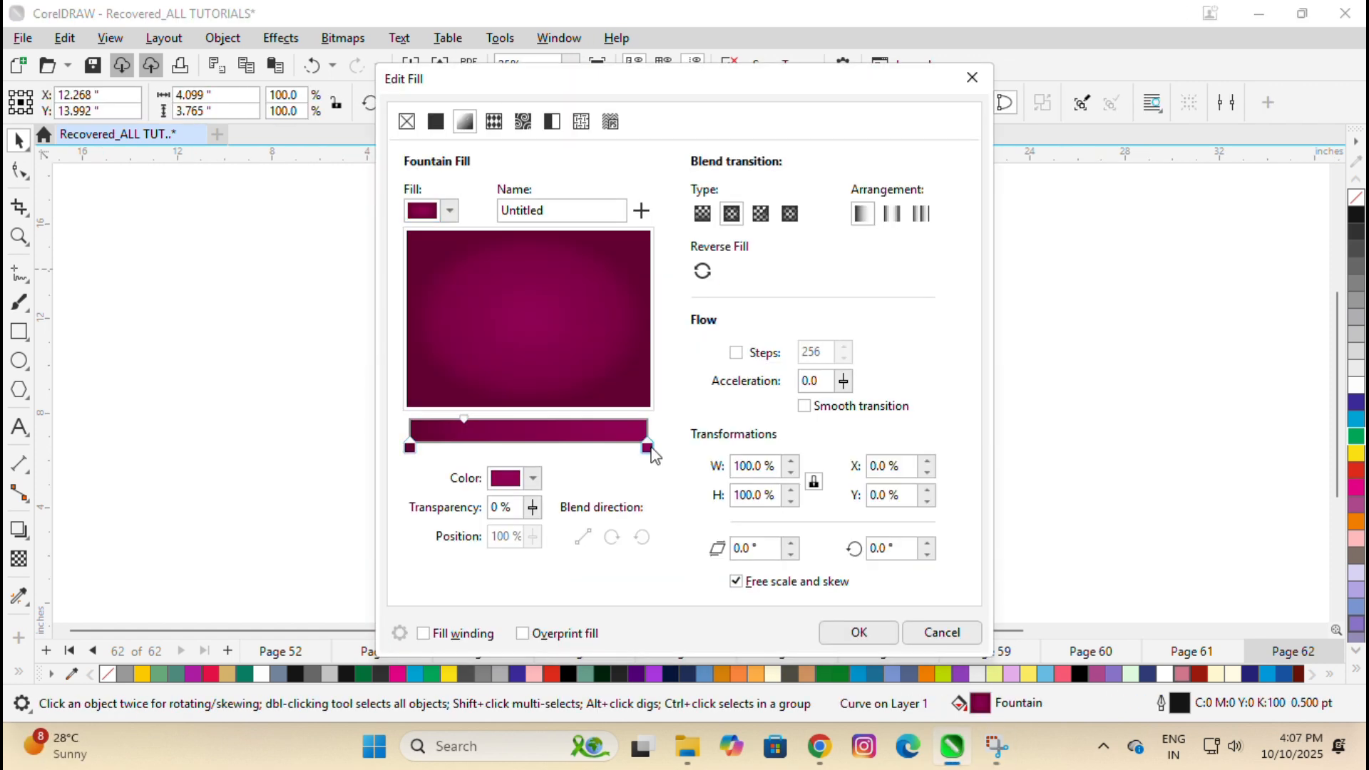
pyautogui.click(533, 479)
pyautogui.doubleClick(700, 244)
pyautogui.write('229')
pyautogui.press('Tab')
pyautogui.write('33')
# Set the outer colour node of the upper-right dome's fill to dark red with R 150 and B 8, and apply the fill.
pyautogui.click(410, 448)
pyautogui.click(532, 479)
pyautogui.doubleClick(697, 244)
pyautogui.write('150')
pyautogui.press('Tab')
pyautogui.press('Tab')
pyautogui.write('8')
pyautogui.click(859, 632)
# Set the middle node of the fountain fill on the wedge beneath the red dome to RGB 229, 33, 40.
pyautogui.click(696, 339)
pyautogui.press('F11')
pyautogui.click(526, 448)
pyautogui.click(533, 479)
pyautogui.doubleClick(699, 244)
pyautogui.write('229')
pyautogui.press('Tab')
pyautogui.write('33')
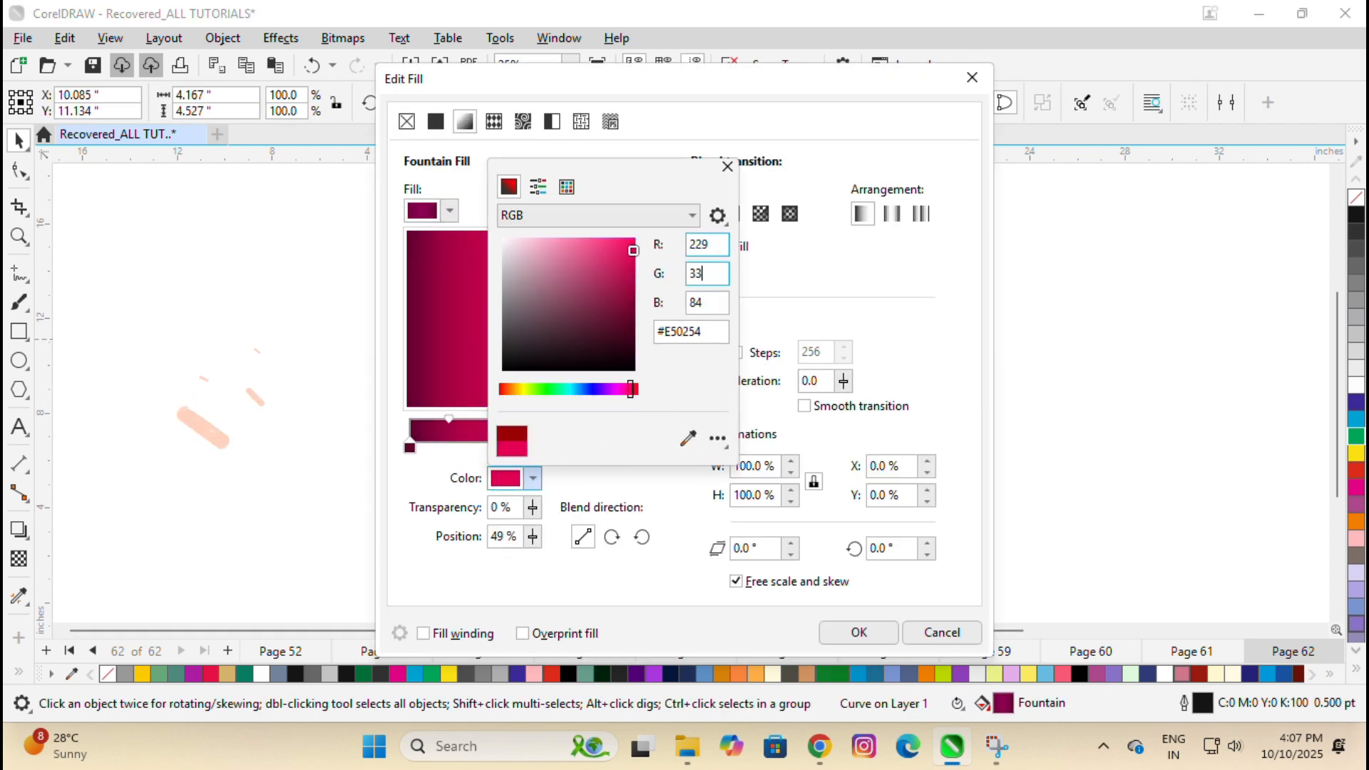
pyautogui.press('Tab')
pyautogui.write('40')
# Set the red wedge fill's start and end nodes to dark red with R 150 and G 0, and apply the fill.
pyautogui.click(410, 448)
pyautogui.click(532, 478)
pyautogui.doubleClick(712, 246)
pyautogui.write('150')
pyautogui.press('Tab')
pyautogui.press('Tab')
pyautogui.click(637, 448)
pyautogui.click(532, 478)
pyautogui.doubleClick(709, 246)
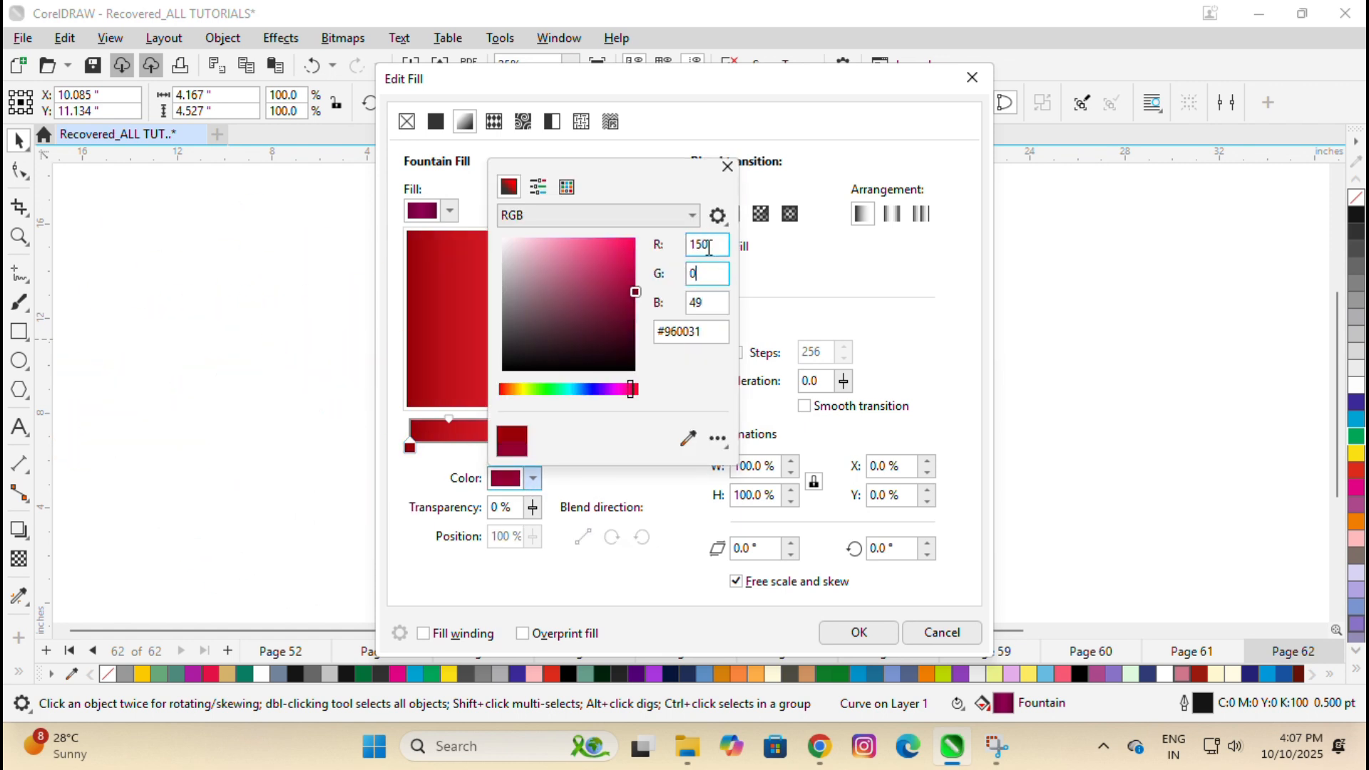
pyautogui.click(858, 633)
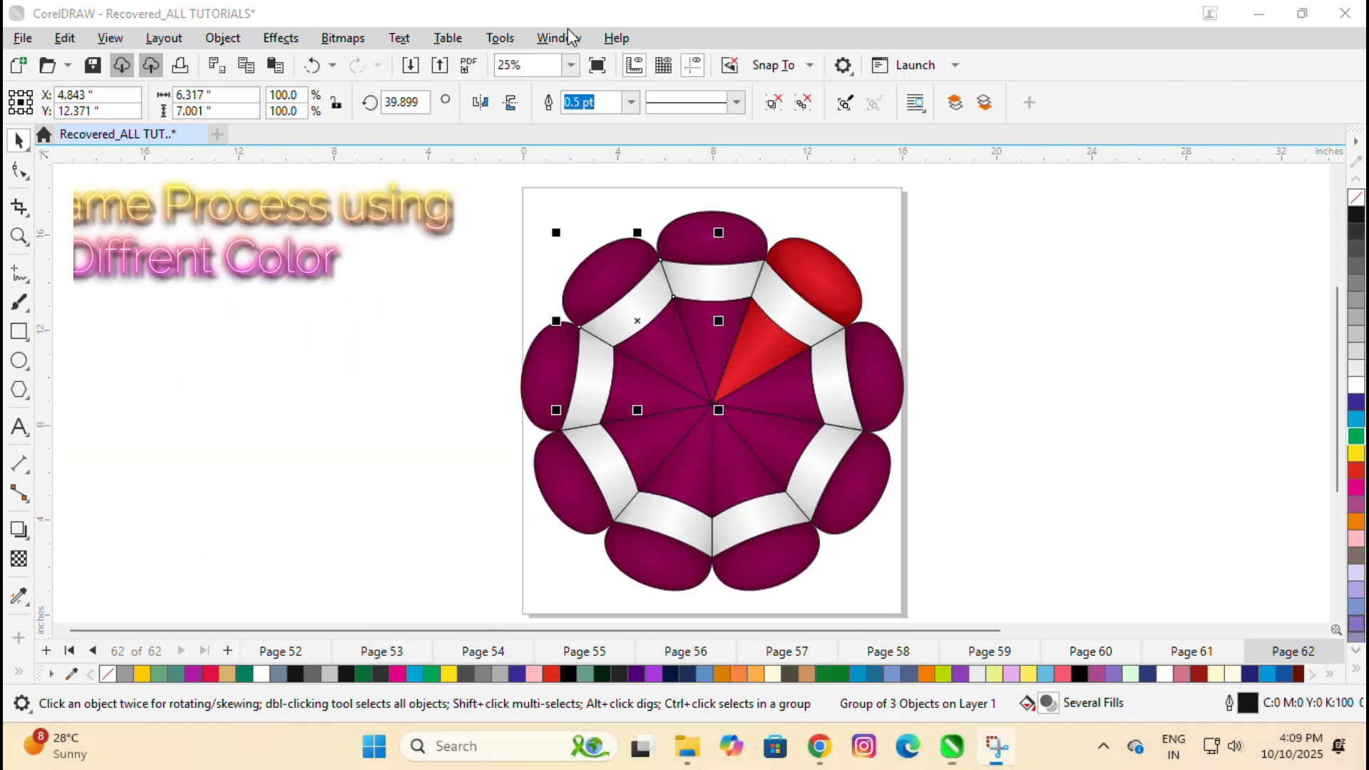
# Set the inner colour node of the upper-left dome's fountain fill to golden yellow.
pyautogui.press('F11')
pyautogui.click(648, 450)
pyautogui.click(533, 479)
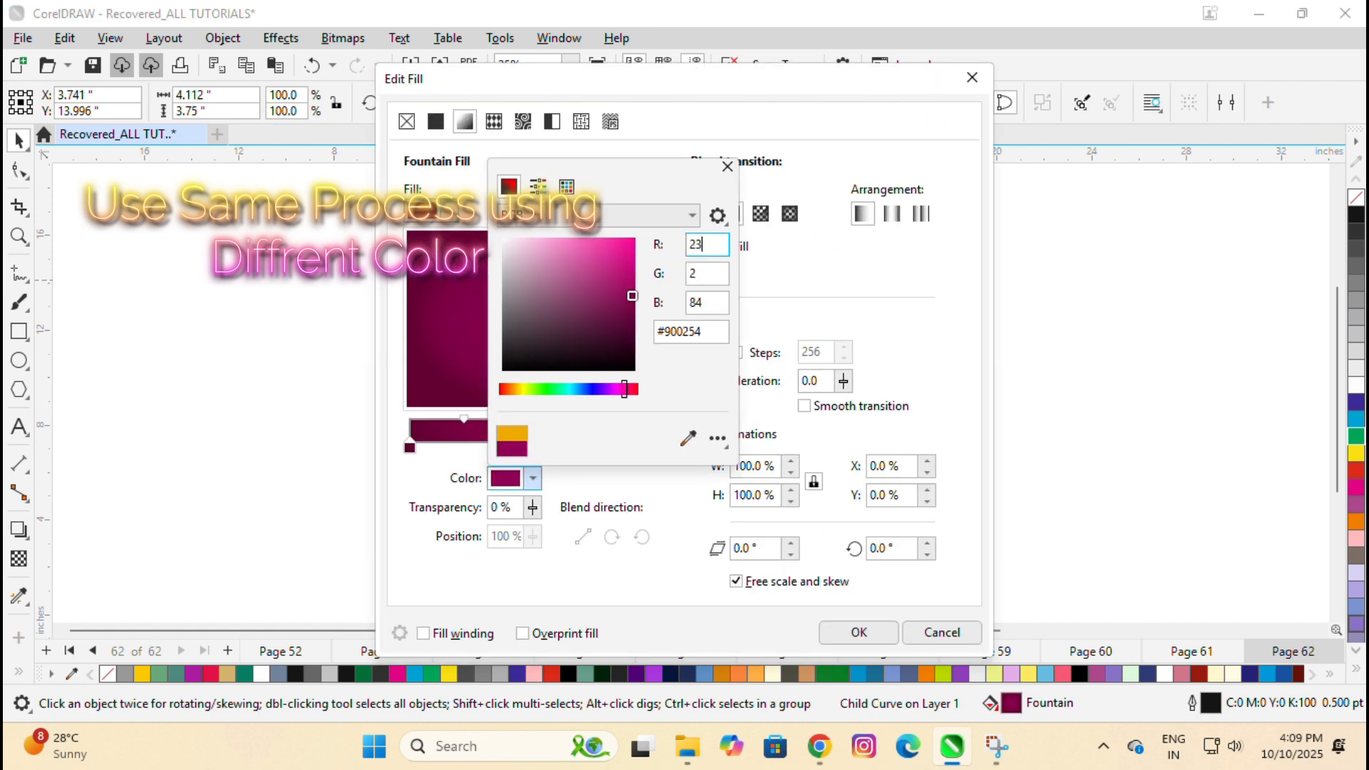
pyautogui.press('Tab')
pyautogui.write('0')
# Set the outer colour node of the upper-left dome's fill to RGB 166, 112, 3 and apply the fill.
pyautogui.click(411, 449)
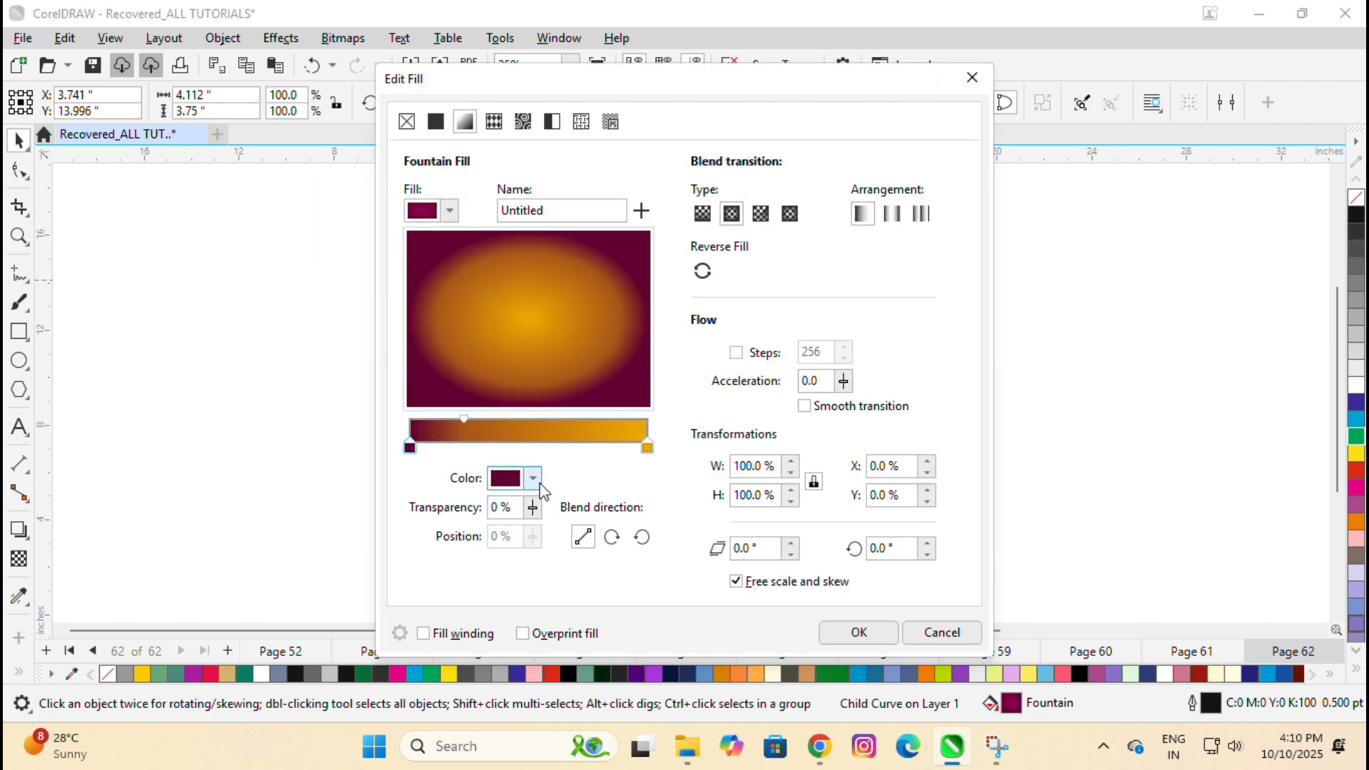
pyautogui.click(503, 481)
pyautogui.doubleClick(708, 248)
pyautogui.write('166')
pyautogui.press('Tab')
pyautogui.write('112')
pyautogui.press('Tab')
pyautogui.write('0')
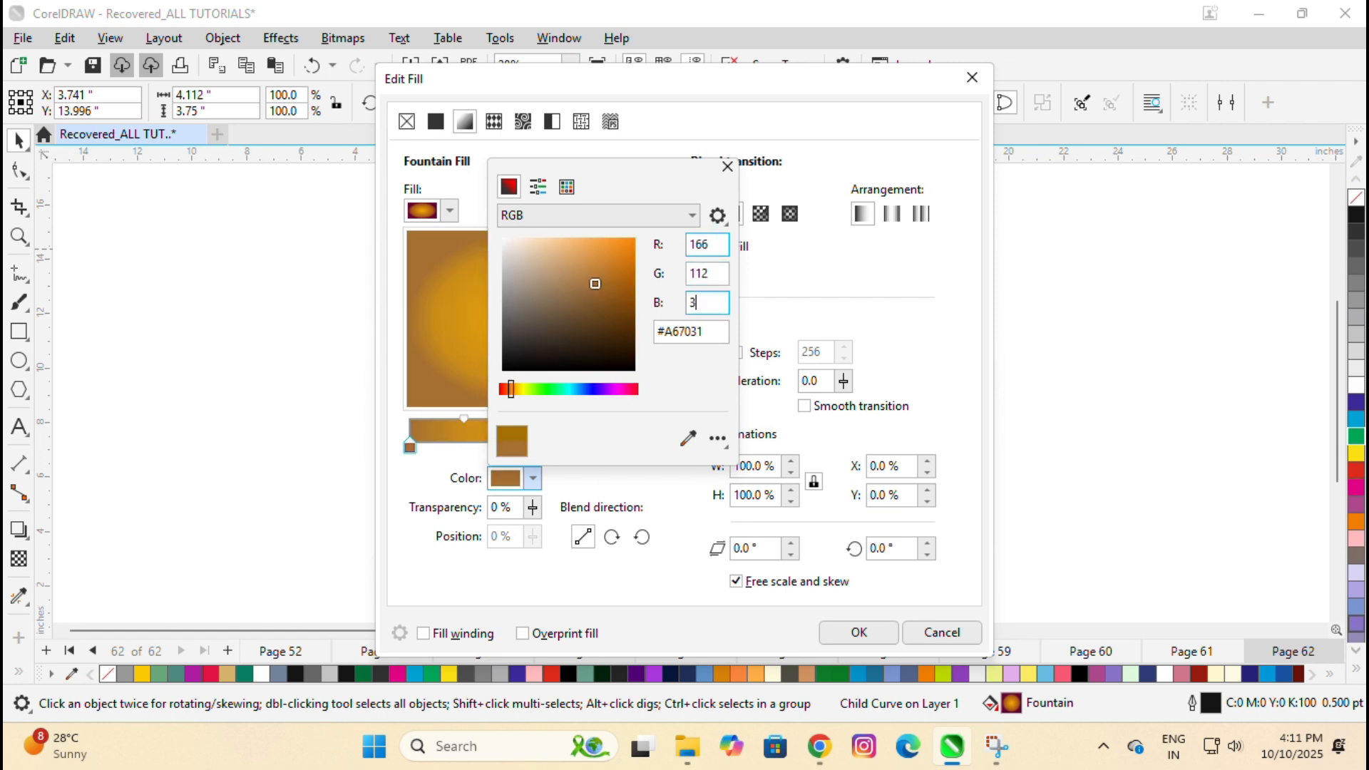
pyautogui.click(832, 554)
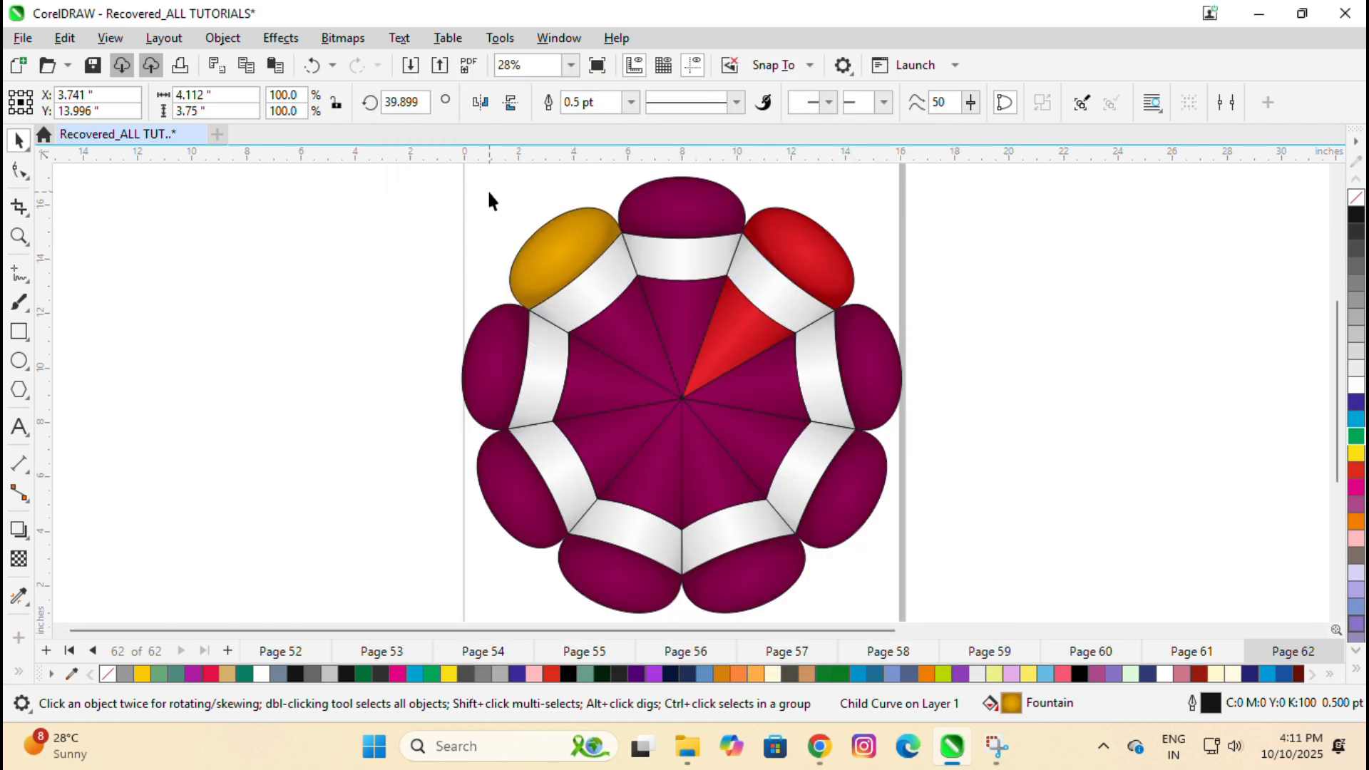
# Set the middle node of the fountain fill on the wedge beneath the gold dome to RGB 238, 177, 0.
pyautogui.click(587, 265)
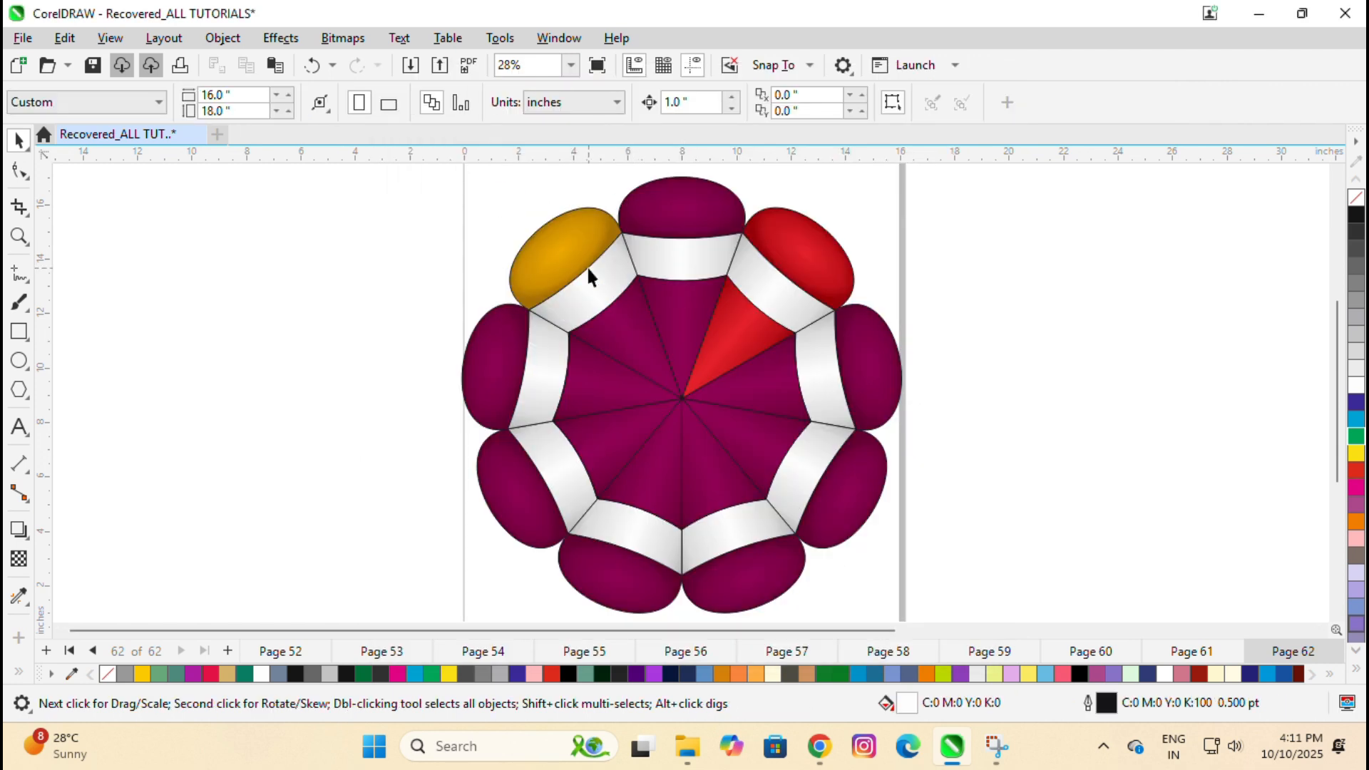
pyautogui.keyDown('ctrl'); pyautogui.click(636, 330); pyautogui.keyUp('ctrl')
pyautogui.press('F11')
pyautogui.click(526, 450)
pyautogui.click(508, 479)
pyautogui.write('238')
pyautogui.press('Tab')
pyautogui.write('177')
pyautogui.press('Tab')
pyautogui.write('0')
pyautogui.click(665, 480)
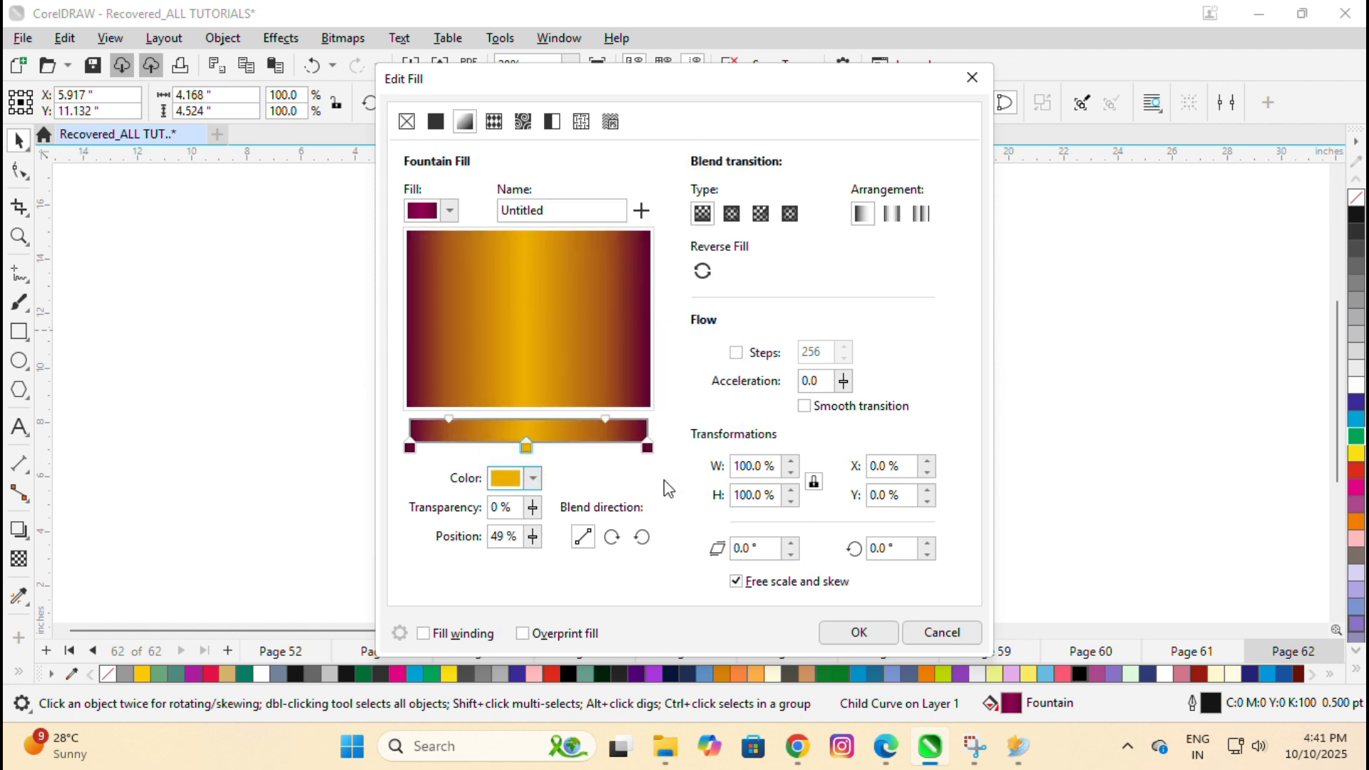
# Set the end and start nodes of the gold wedge's fountain fill to RGB 166, 112, 3.
pyautogui.doubleClick(647, 448)
pyautogui.write('166')
pyautogui.press('Tab')
pyautogui.write('112')
pyautogui.press('Tab')
pyautogui.write('3')
pyautogui.press('Tab')
pyautogui.click(411, 450)
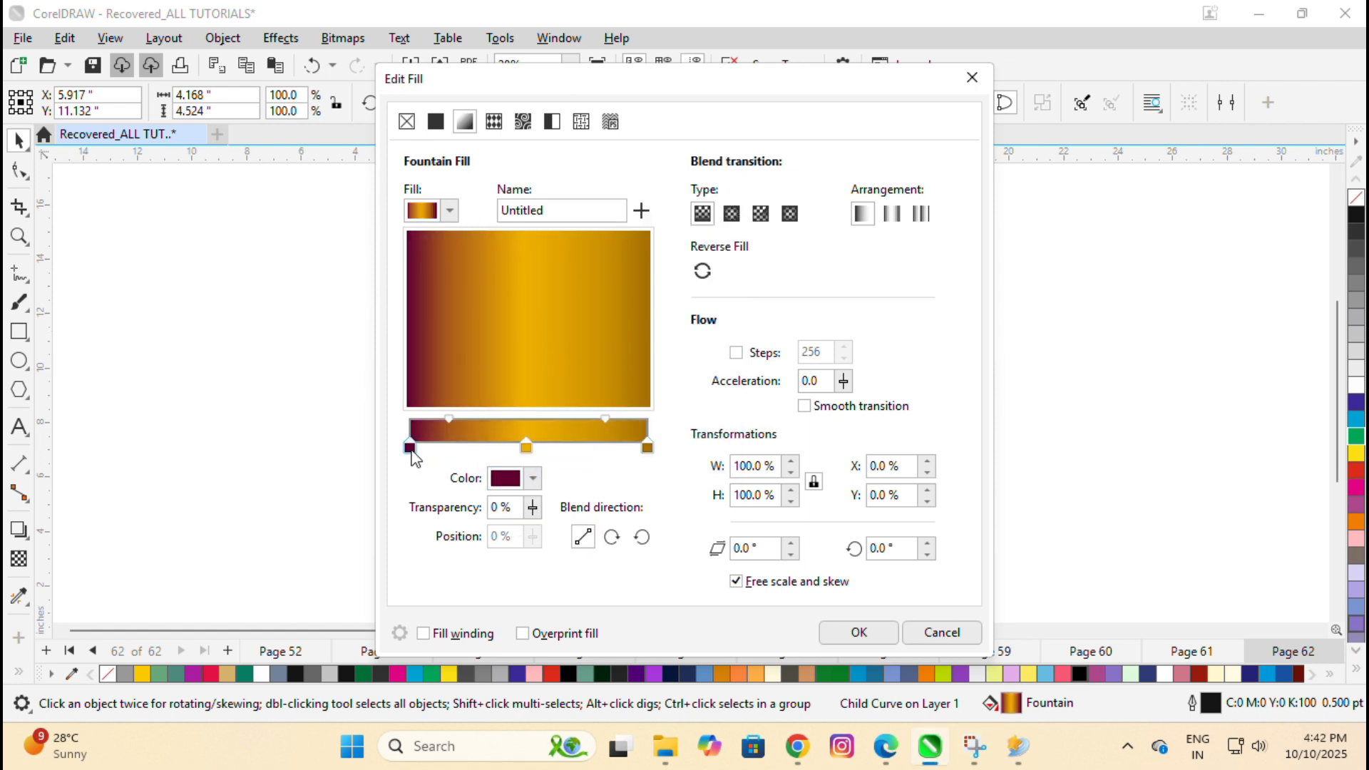
pyautogui.click(513, 481)
pyautogui.write('112')
pyautogui.press('Tab')
pyautogui.write('3')
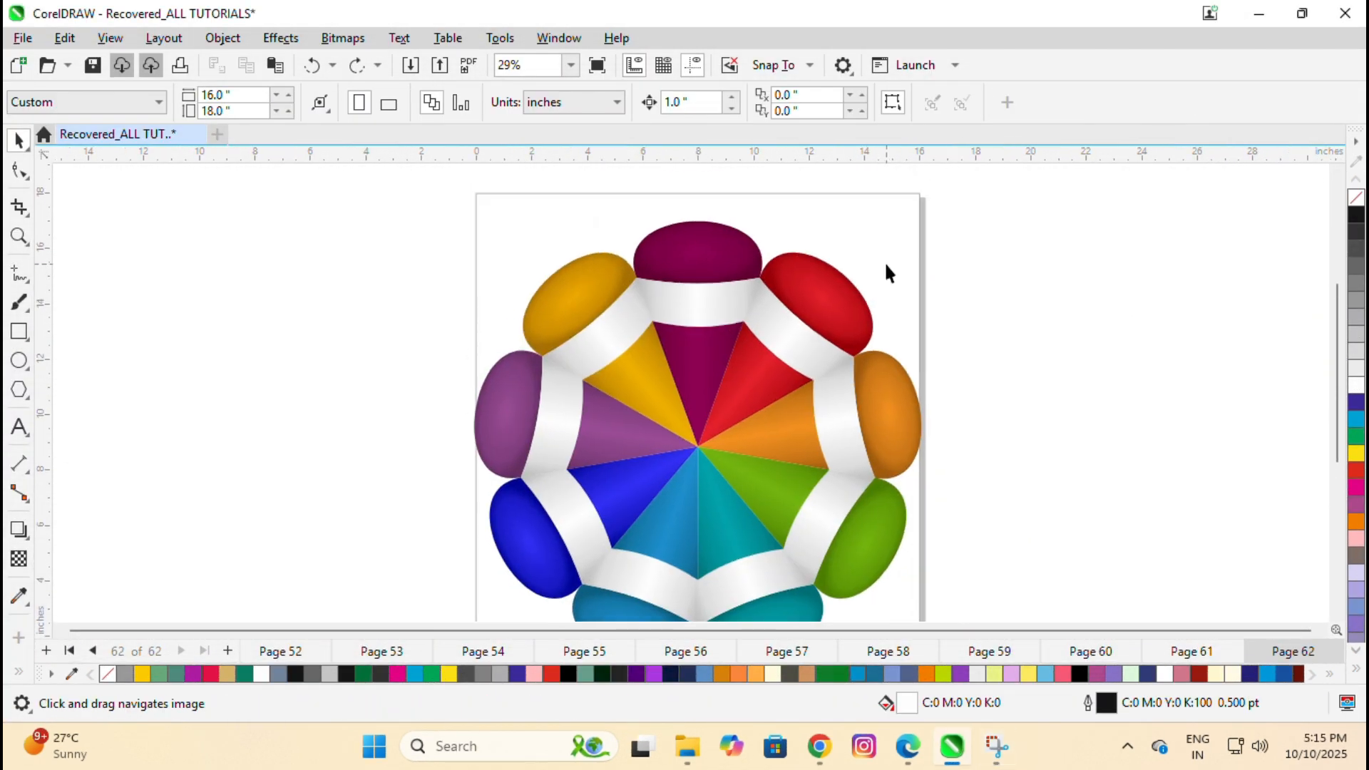
# Draw a circle about 0.27 inches wide on the top magenta dome and duplicate it downwards into a column of three dots.
pyautogui.scroll(5, 885, 261)
pyautogui.press('F7')
pyautogui.press('space')
pyautogui.moveTo(681, 231); pyautogui.dragTo(682, 265)
pyautogui.rightClick(681, 266)
pyautogui.hotkey('ctrl', 'r')
# Fill the three dots with the dark magenta sampled from the top dome's edge, RGB 97, 0, 49.
pyautogui.click(20, 595)
pyautogui.click(934, 387)
pyautogui.click(678, 312)
pyautogui.press('space')
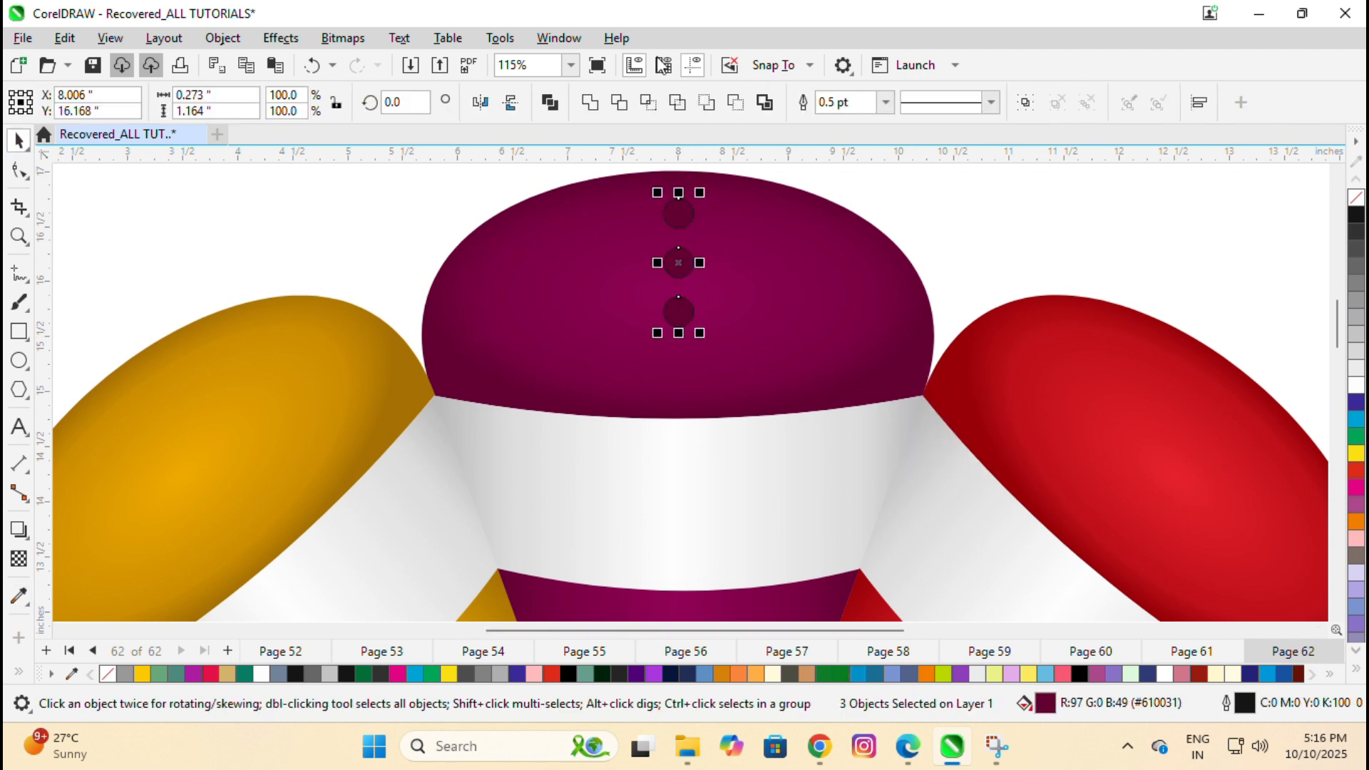
# Group the three dots on the top magenta dome.
pyautogui.click(678, 216)
pyautogui.keyDown('shift'); pyautogui.click(677, 271); pyautogui.keyUp('shift')
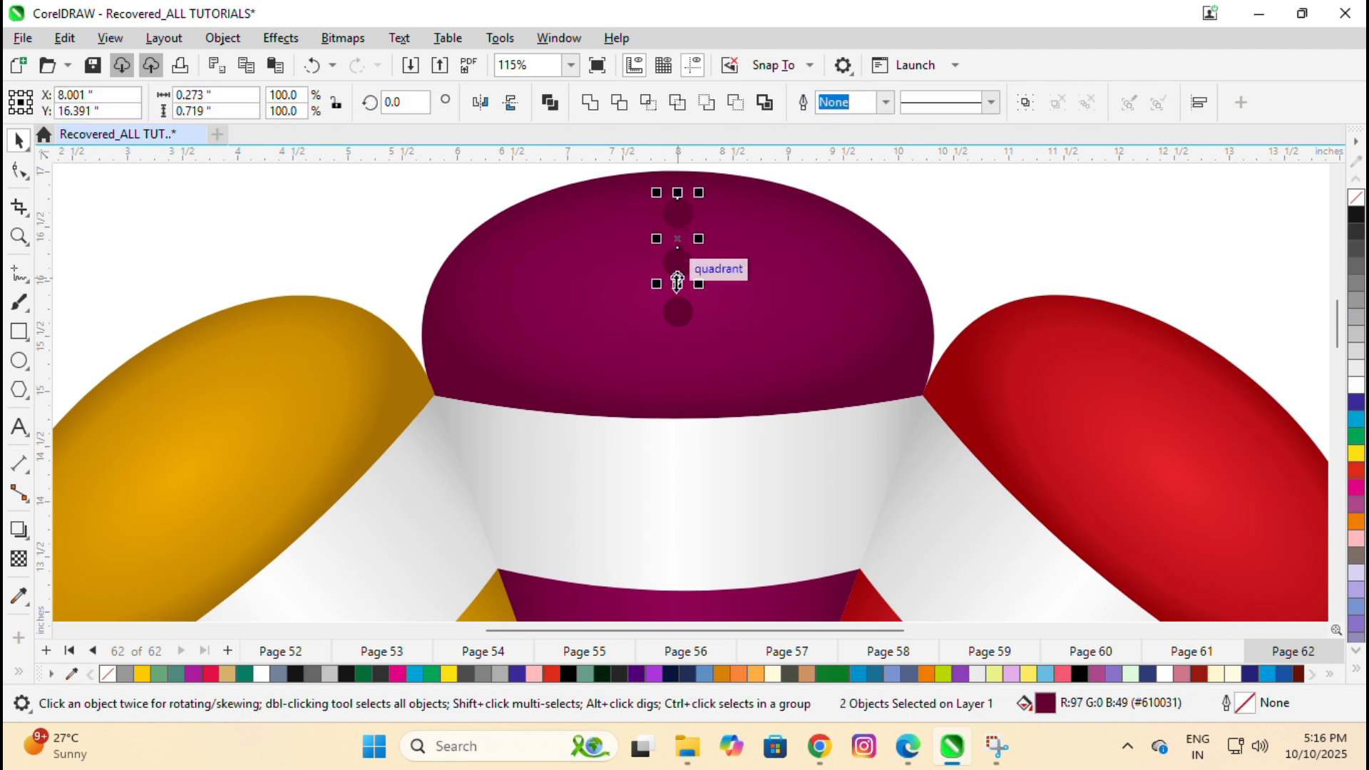
pyautogui.keyDown('shift'); pyautogui.click(685, 311); pyautogui.keyUp('shift')
pyautogui.hotkey('ctrl', 'g')
pyautogui.scroll(-3, 749, 286)
pyautogui.click(733, 292)
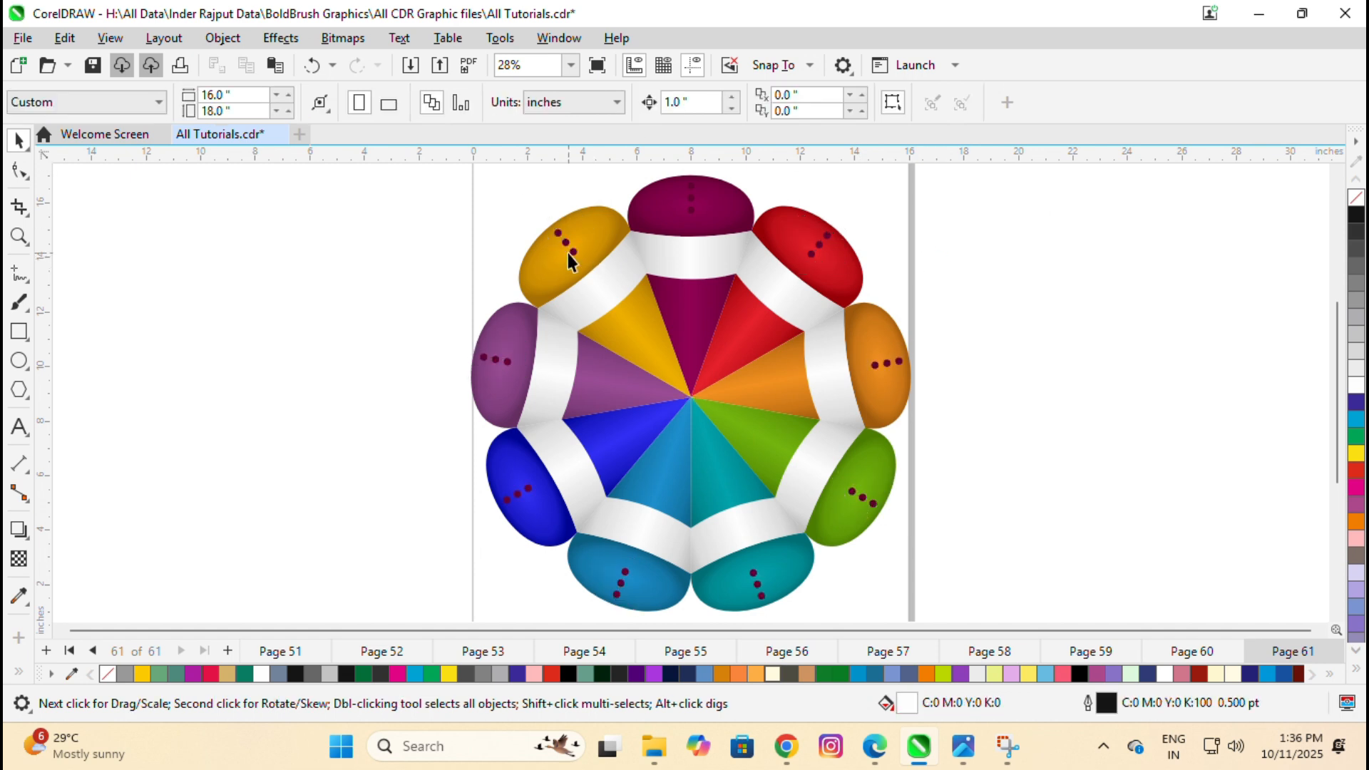
# Recolour the dots on the gold and red domes with the dark edge shade sampled from each dome.
pyautogui.click(568, 254)
pyautogui.scroll(4, 568, 254)
pyautogui.click(19, 596)
pyautogui.click(575, 380)
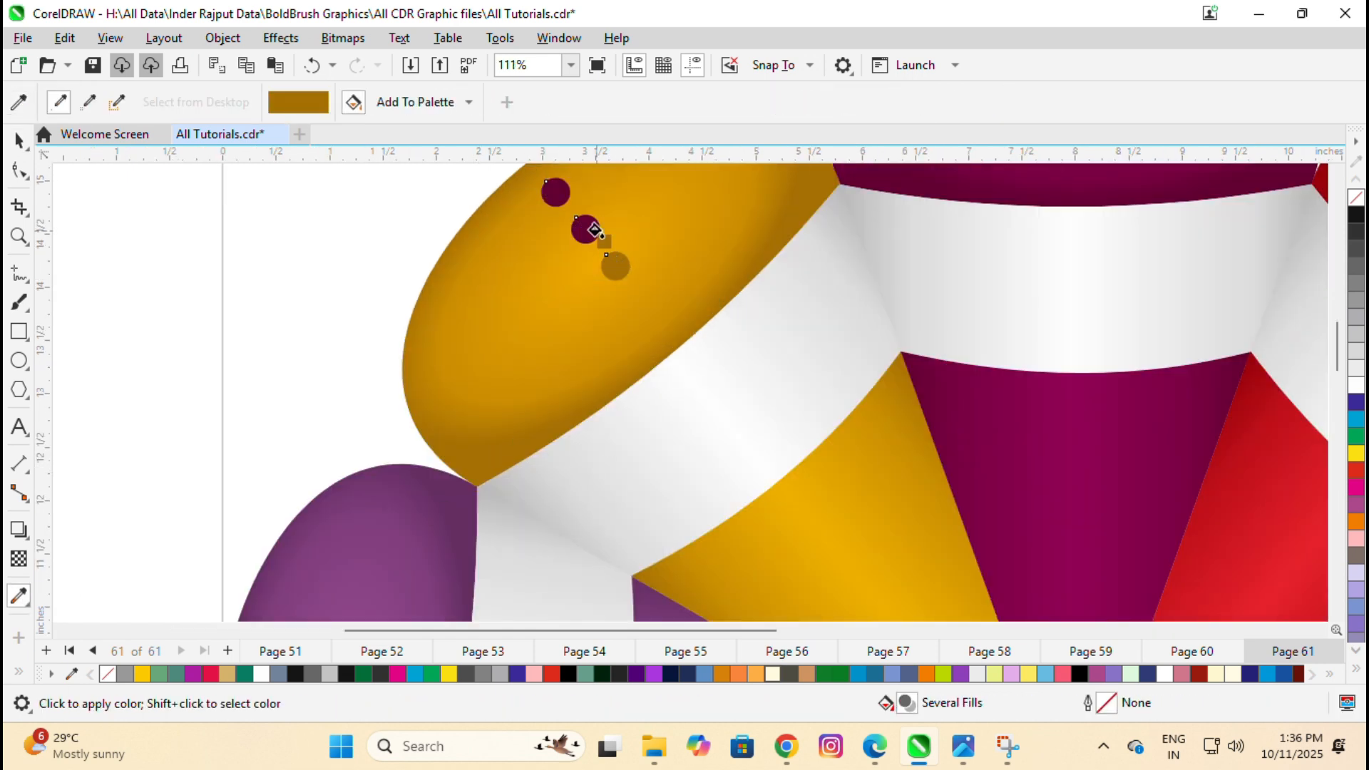
pyautogui.scroll(-5, 558, 193)
pyautogui.scroll(5, 691, 296)
pyautogui.keyDown('shift'); pyautogui.click(843, 532); pyautogui.keyUp('shift')
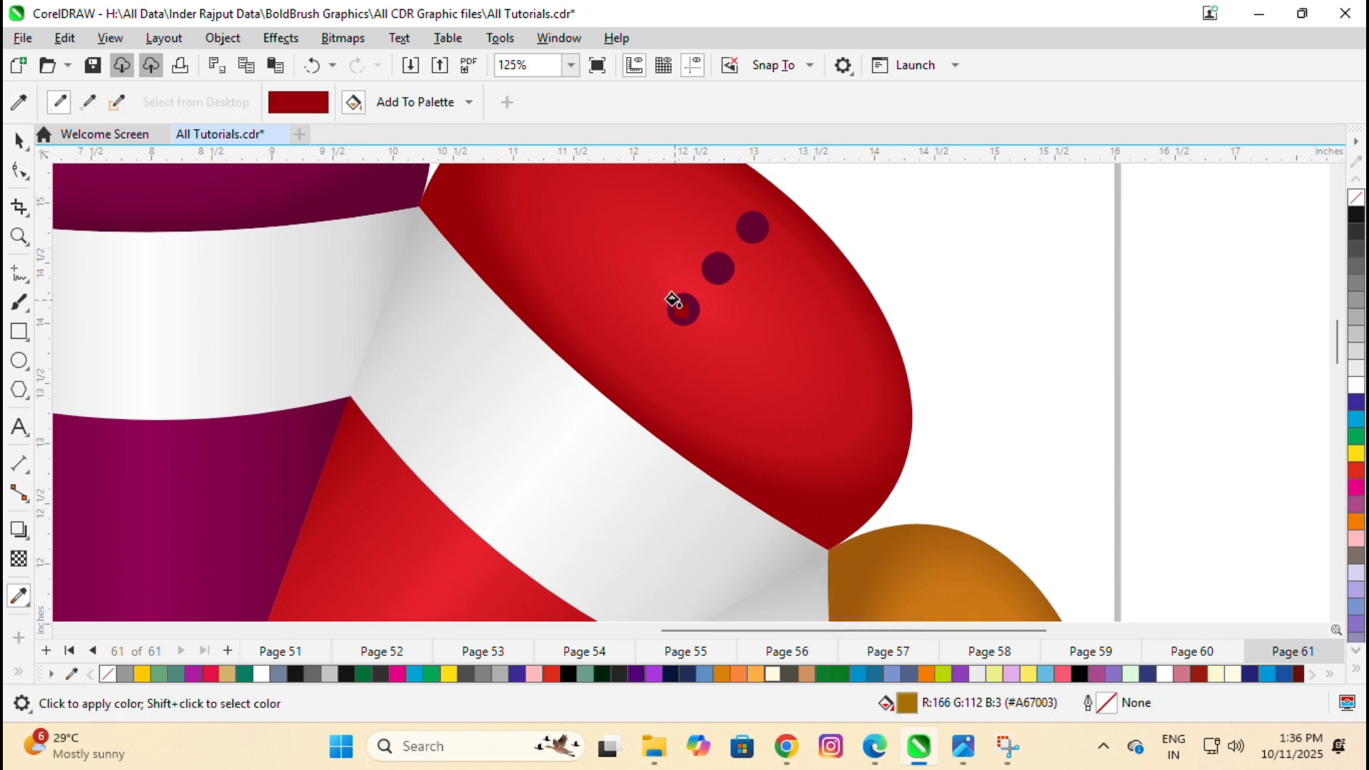
# Recolour the three dots on the orange dome with the dark orange sampled from its edge.
pyautogui.scroll(-5, 755, 230)
pyautogui.scroll(5, 792, 378)
pyautogui.keyDown('shift'); pyautogui.click(660, 424); pyautogui.keyUp('shift')
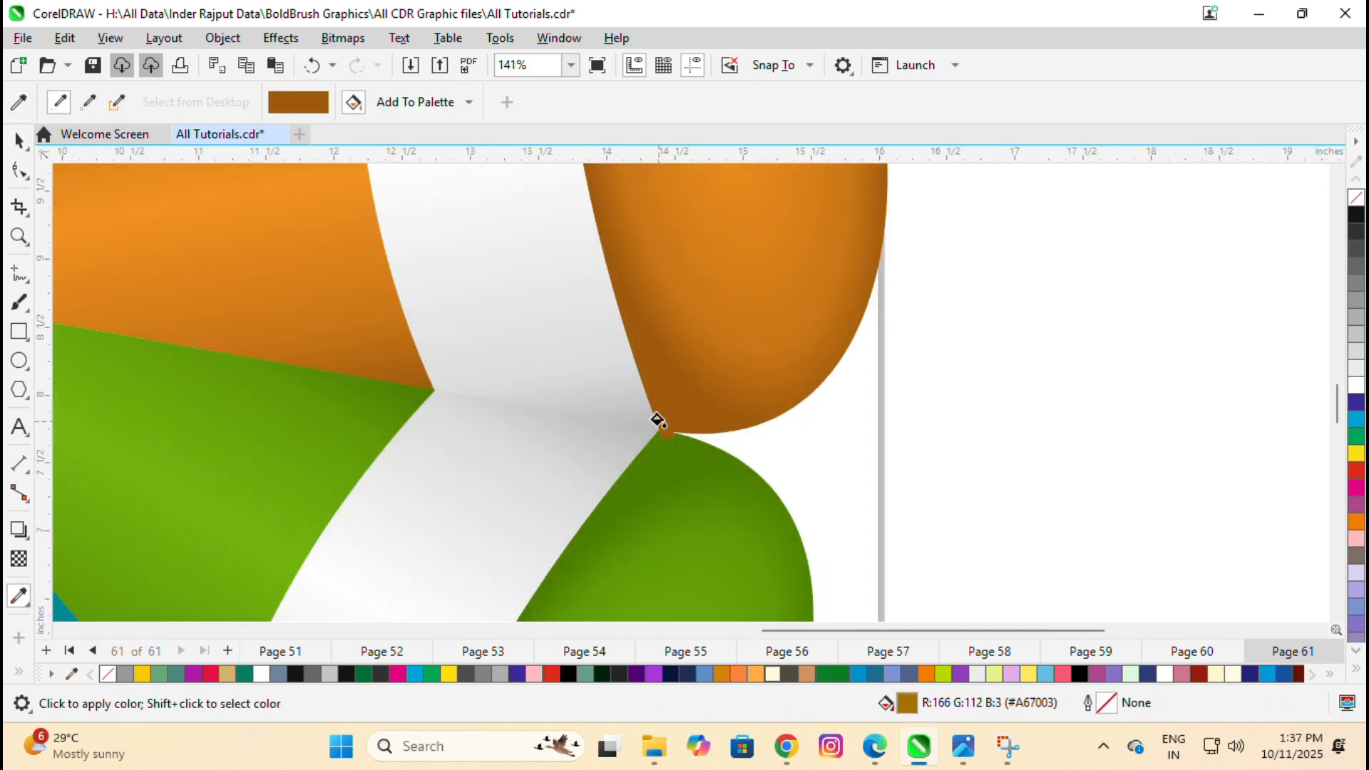
pyautogui.scroll(-4, 659, 421)
pyautogui.scroll(4, 684, 318)
pyautogui.click(734, 316)
pyautogui.click(793, 308)
pyautogui.click(858, 301)
# Recolour the three dots on the green dome with the dark green sampled from its edge, RGB 75, 125, 0.
pyautogui.scroll(-5, 865, 314)
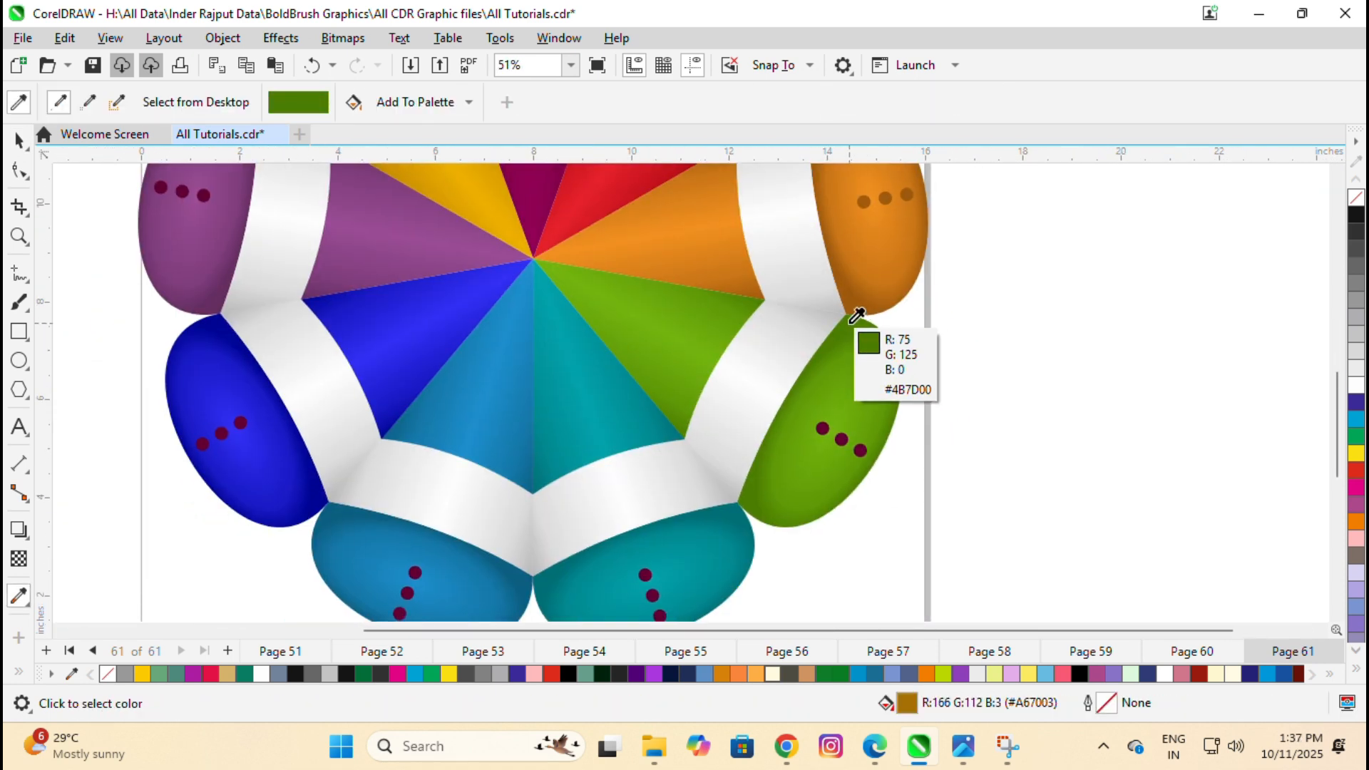
pyautogui.scroll(4, 823, 429)
pyautogui.click(824, 428)
pyautogui.click(864, 450)
pyautogui.click(908, 476)
# Recolour the dots on the teal and light-blue domes with the dark edge shade sampled from each dome.
pyautogui.scroll(-4, 805, 586)
pyautogui.moveTo(804, 586); pyautogui.dragTo(975, 407)
pyautogui.keyDown('shift'); pyautogui.click(913, 390); pyautogui.keyUp('shift')
pyautogui.scroll(5, 836, 505)
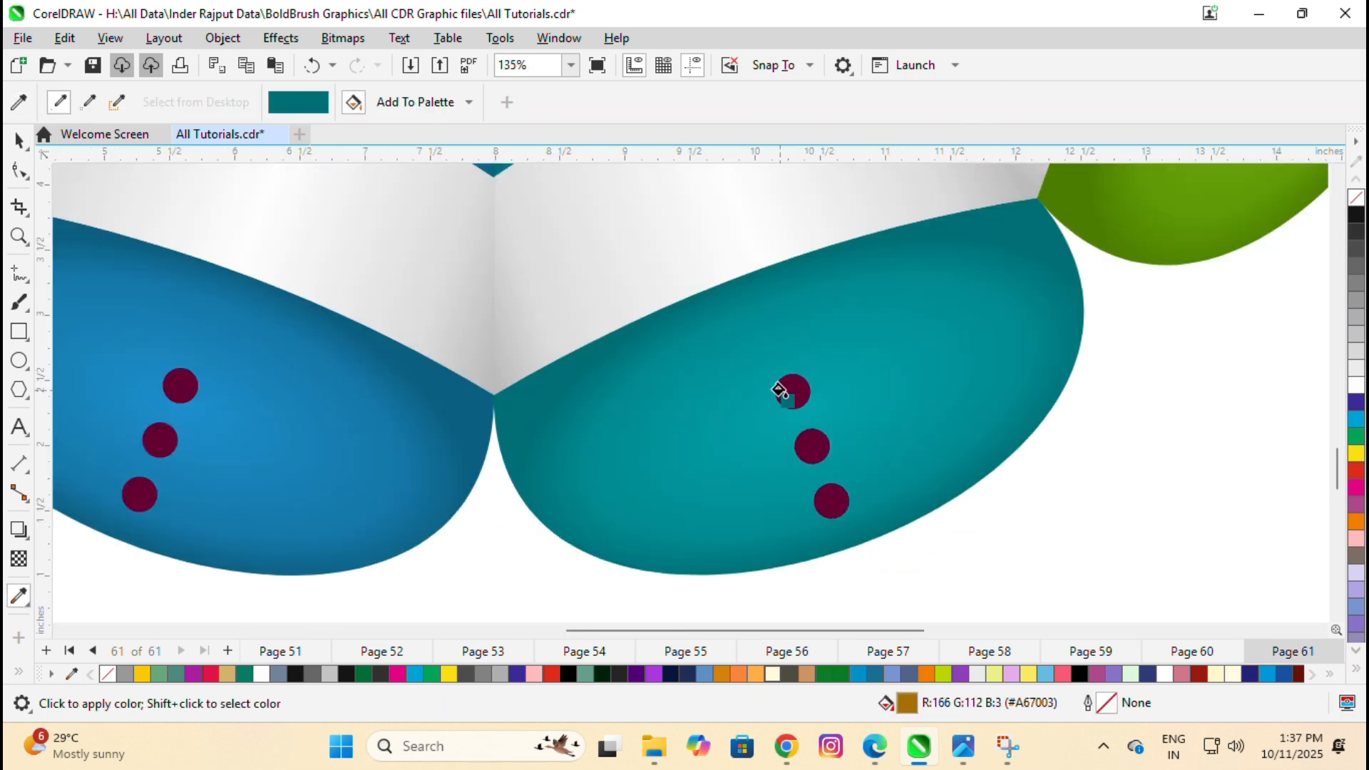
pyautogui.click(831, 498)
pyautogui.scroll(-2, 832, 498)
pyautogui.click(665, 457)
pyautogui.click(653, 492)
# Recolour the three dots on the dark-blue dome with the navy shade sampled from its edge.
pyautogui.press('space')
pyautogui.moveTo(528, 303); pyautogui.dragTo(883, 510)
pyautogui.press('space')
pyautogui.click(864, 499)
pyautogui.scroll(2, 721, 353)
pyautogui.click(722, 350)
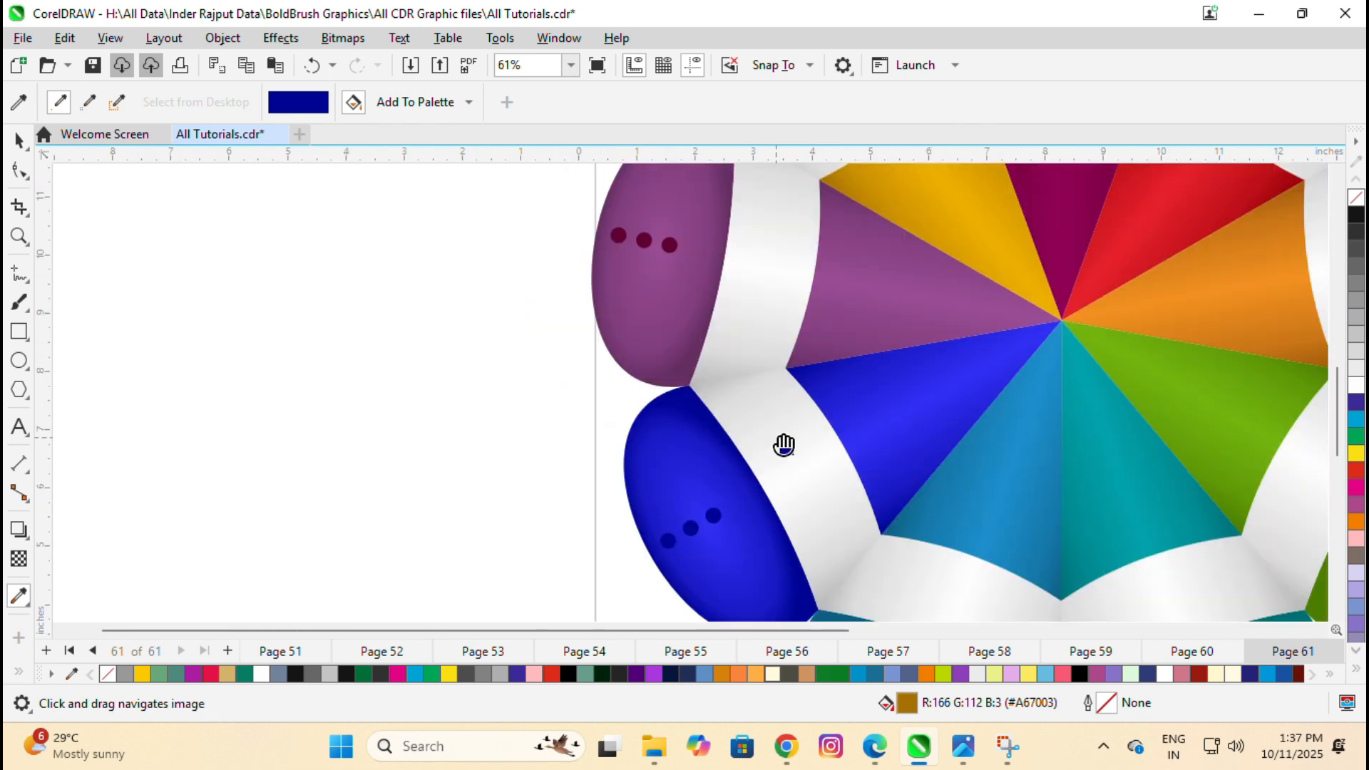
# Recolour the three dots on the purple dome with the dark purple sampled from its edge.
pyautogui.moveTo(783, 445); pyautogui.dragTo(820, 564)
pyautogui.scroll(2, 702, 320)
pyautogui.keyDown('shift'); pyautogui.click(865, 179); pyautogui.keyUp('shift')
pyautogui.click(609, 397)
# Select all the rosette's objects, group them and deselect the group.
pyautogui.scroll(-3, 611, 397)
pyautogui.moveTo(891, 453); pyautogui.dragTo(630, 372)
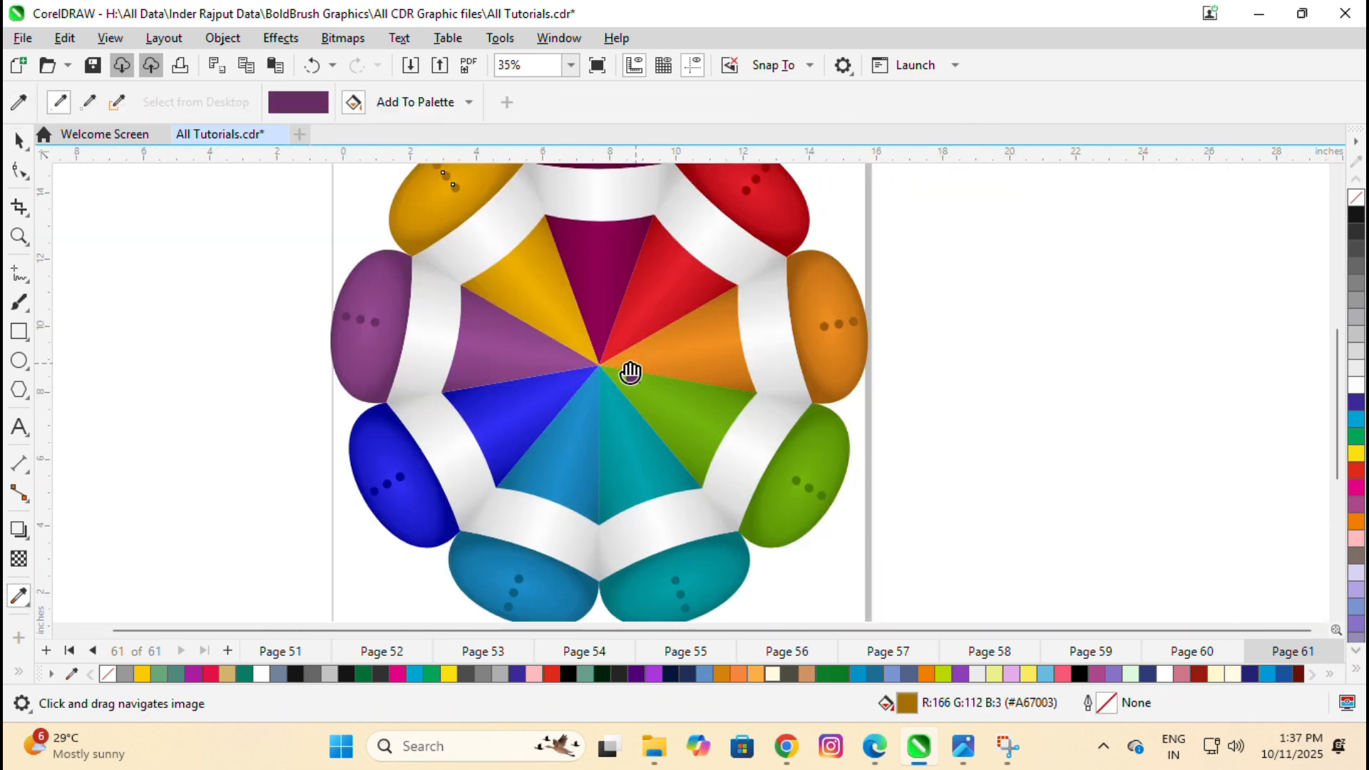
pyautogui.scroll(-1, 620, 370)
pyautogui.press('space')
pyautogui.hotkey('ctrl', 'a')
pyautogui.hotkey('ctrl', 'g')
pyautogui.press('F4')
pyautogui.click(1059, 289)
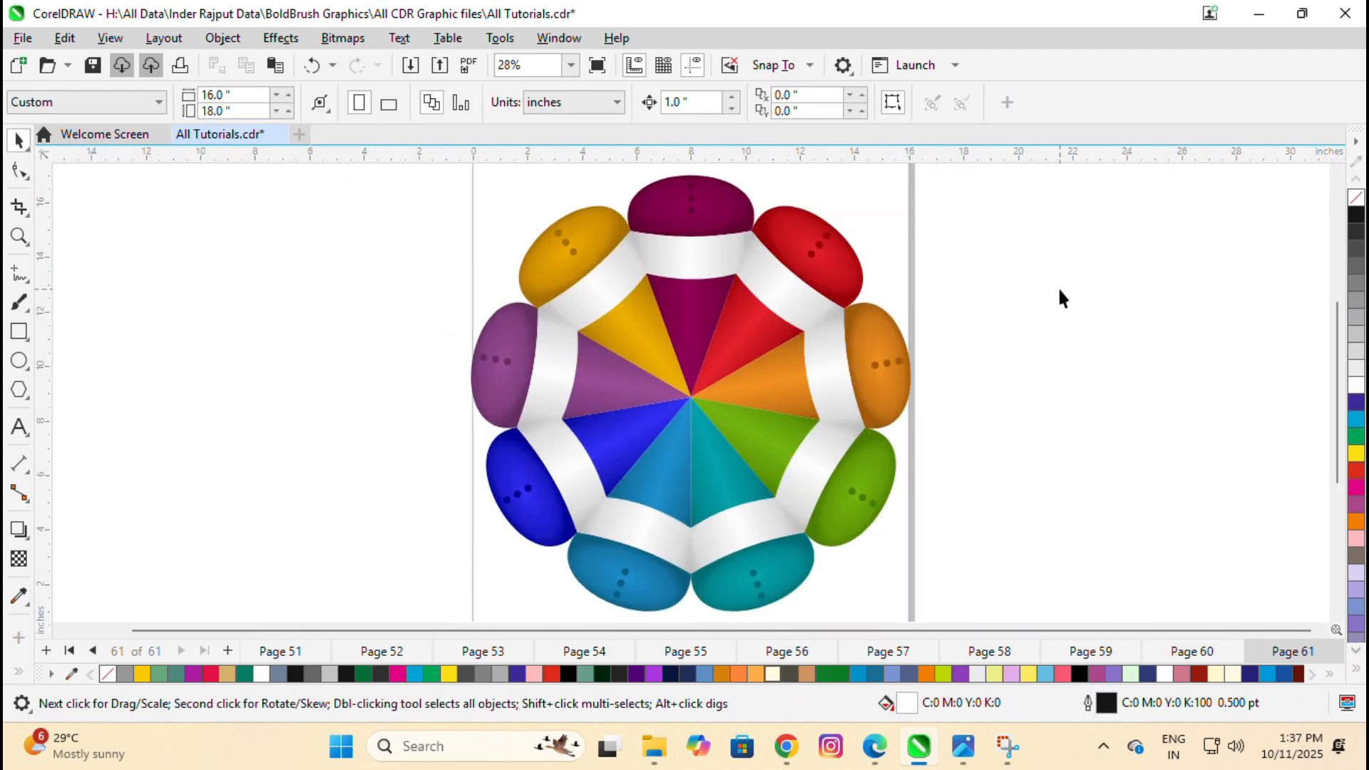
# Open the glyph browser and set its font to Social Media Circled.
pyautogui.hotkey('ctrl', 'F11')
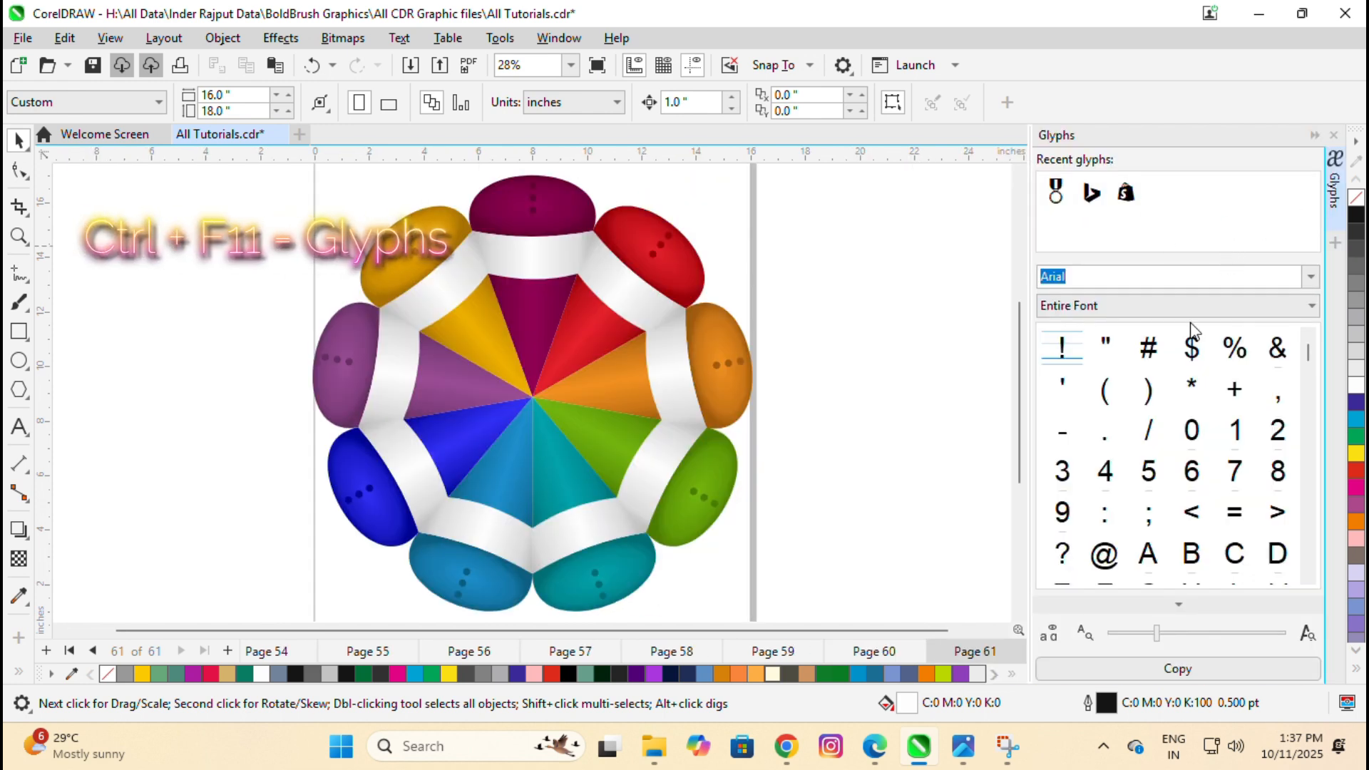
pyautogui.click(1125, 194)
pyautogui.write('s')
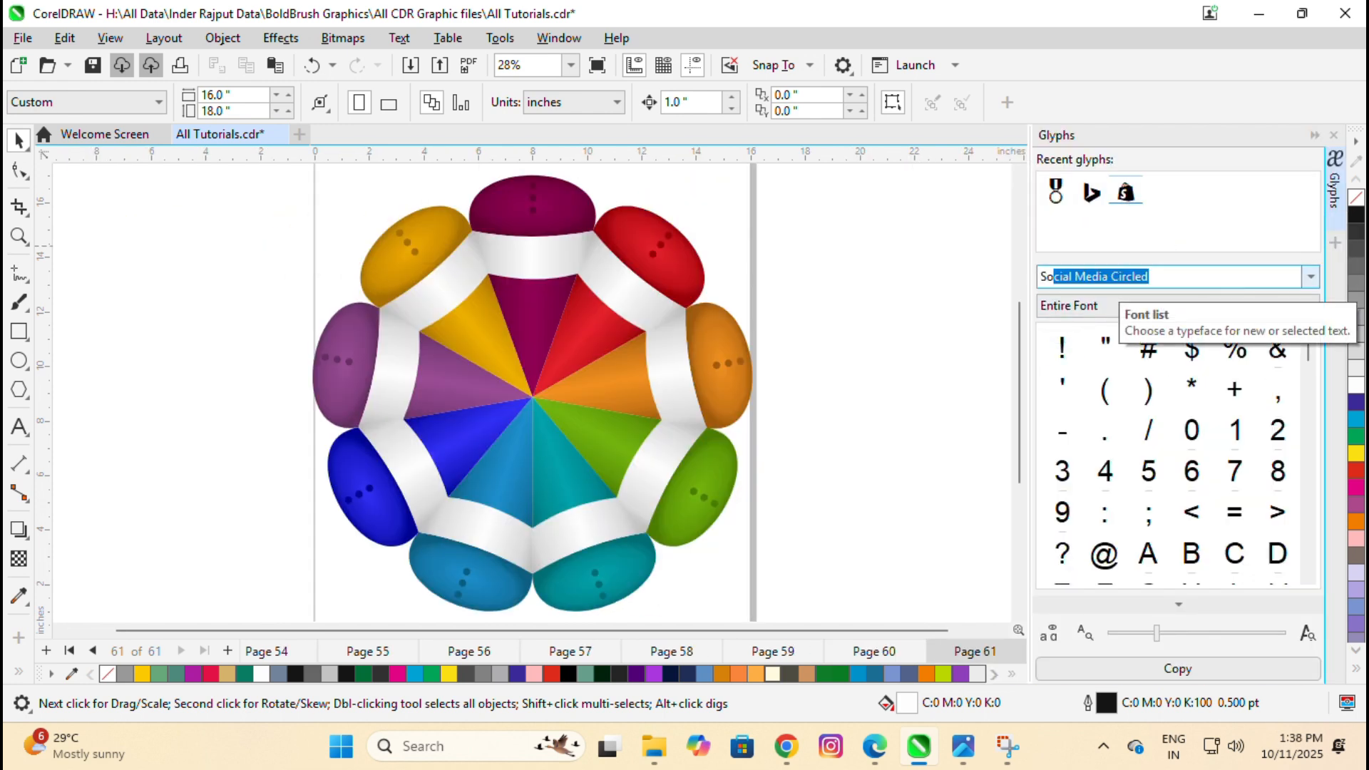
pyautogui.press('Return')
# Place the phone, location pin and Windows glyphs on the blank area beside the rosette.
pyautogui.scroll(-1, 1230, 464)
pyautogui.scroll(1, 1219, 442)
pyautogui.scroll(-5, 1219, 436)
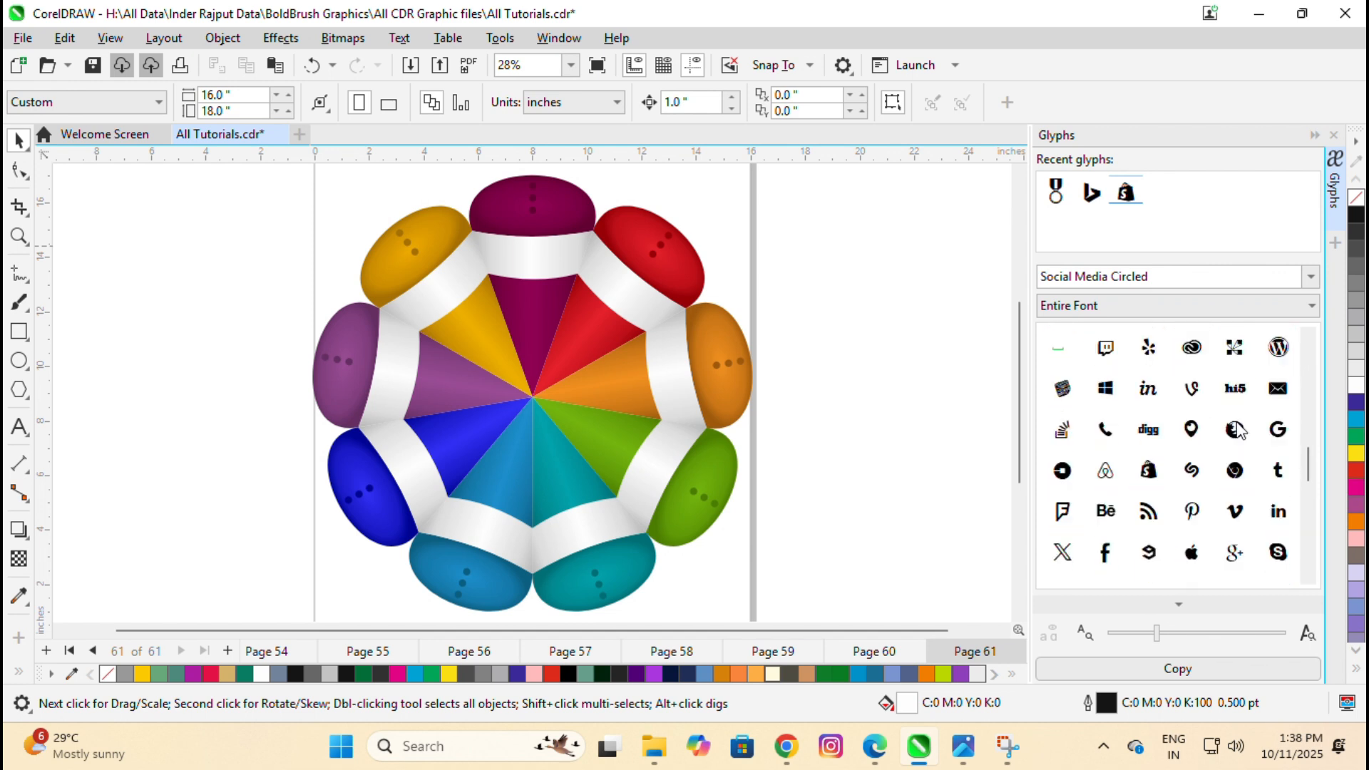
pyautogui.doubleClick(1105, 432)
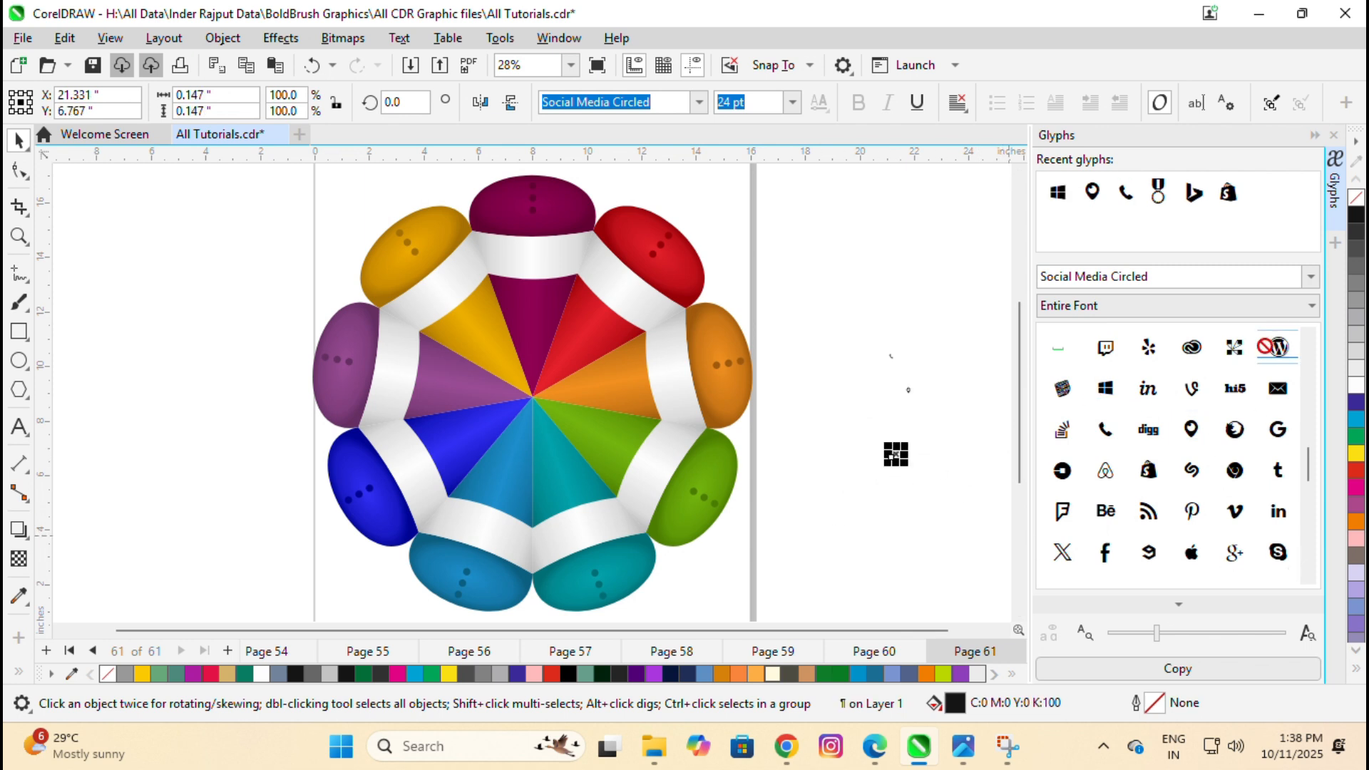
# Place the WordPress, mail, Instagram, YouTube and Twitter glyphs beside the rosette.
pyautogui.scroll(-3, 1127, 449)
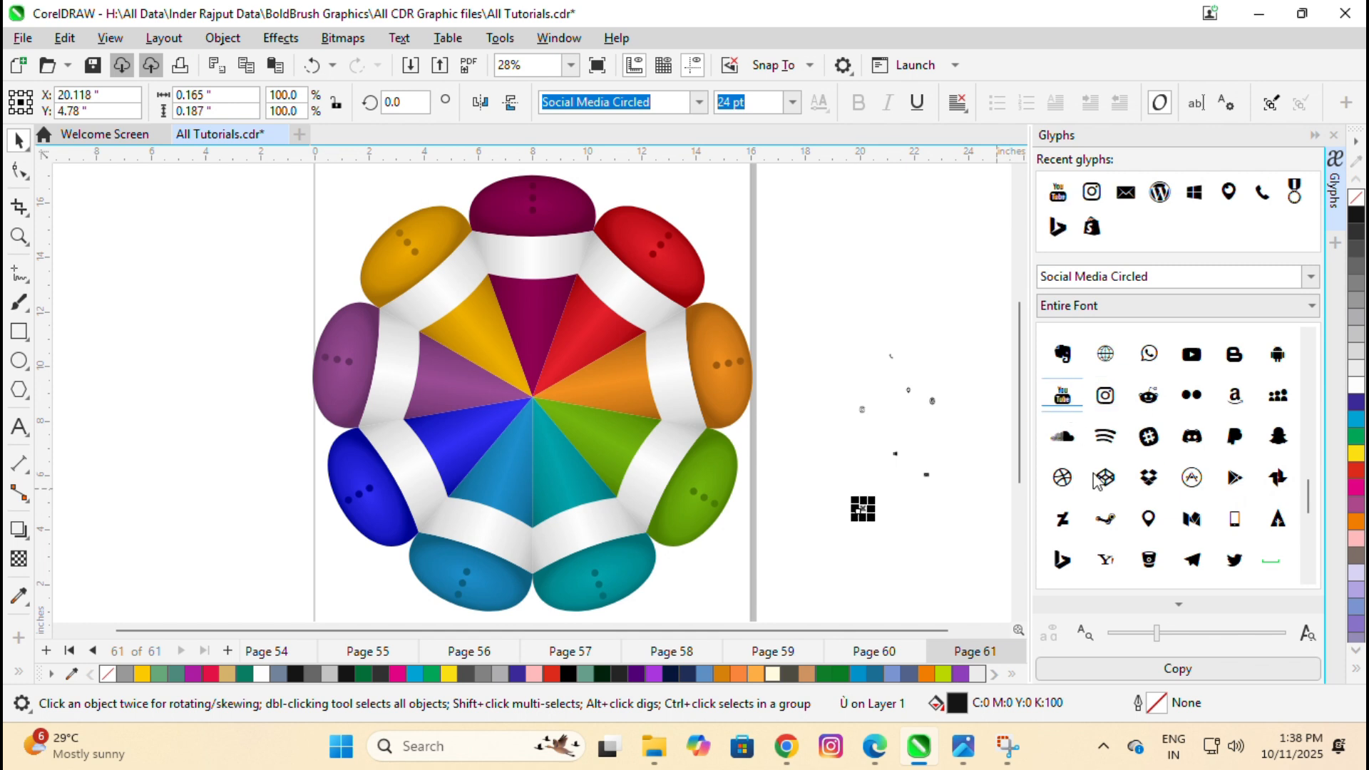
pyautogui.scroll(-2, 1099, 482)
pyautogui.moveTo(1106, 482); pyautogui.dragTo(930, 317)
pyautogui.scroll(-4, 1164, 491)
pyautogui.scroll(6, 1165, 491)
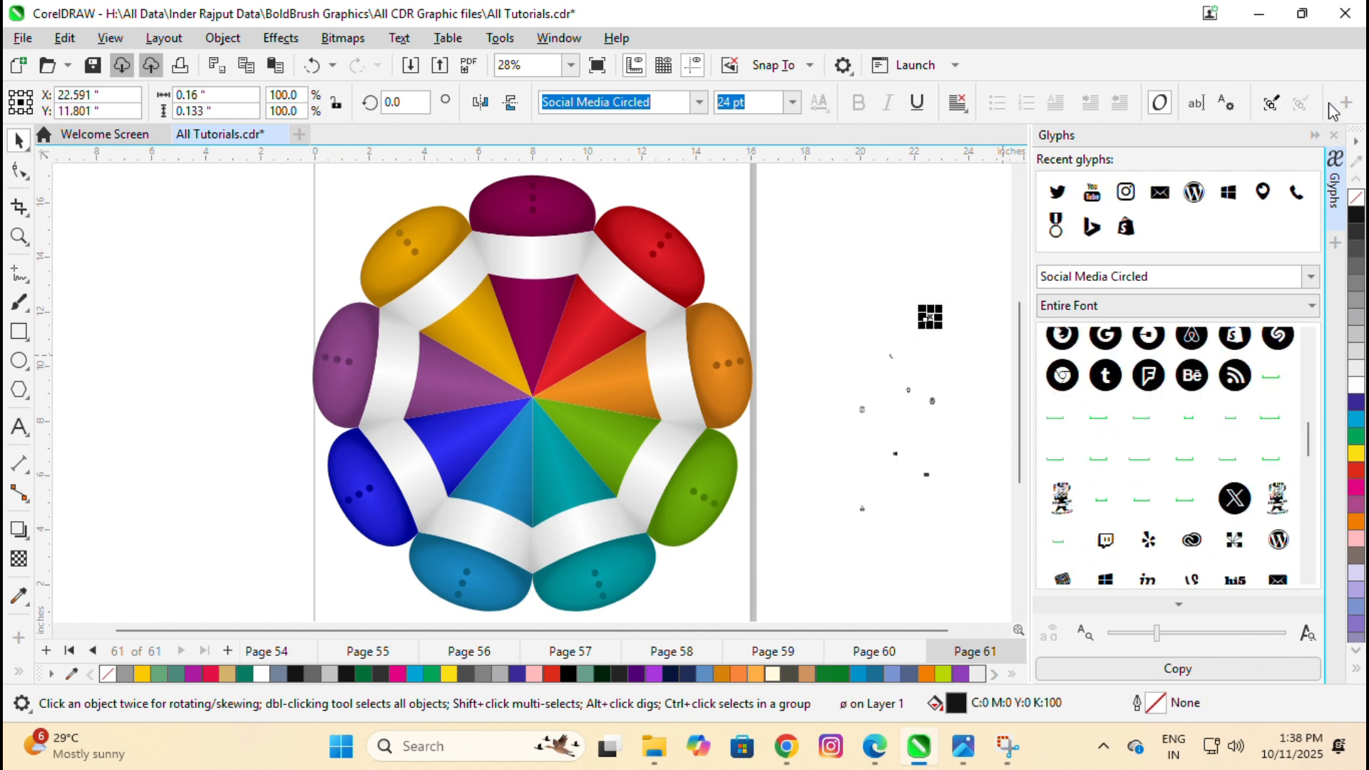
# Close the glyph browser, centre all the placed glyphs on one another and enlarge them.
pyautogui.click(1334, 135)
pyautogui.hscroll(1, 998, 428)
pyautogui.moveTo(855, 266); pyautogui.dragTo(1142, 601)
pyautogui.press('c')
pyautogui.press('e')
pyautogui.moveTo(970, 369); pyautogui.dragTo(1136, 266)
# Spread the enlarged glyphs apart on the blank area beside the rosette.
pyautogui.click(1022, 446)
pyautogui.moveTo(958, 360); pyautogui.dragTo(1128, 552)
pyautogui.moveTo(958, 360); pyautogui.dragTo(1278, 349)
pyautogui.moveTo(958, 356); pyautogui.dragTo(960, 217)
# Move the phone glyph onto the gold petal's white band.
pyautogui.moveTo(939, 366); pyautogui.dragTo(520, 288)
pyautogui.scroll(2, 563, 228)
pyautogui.keyDown('shift'); pyautogui.click(532, 275); pyautogui.keyUp('shift')
pyautogui.click(982, 256)
pyautogui.click(803, 105)
# Centre the phone glyph on the gold petal's white band and rotate it to follow the petal's direction.
pyautogui.click(494, 287)
pyautogui.keyDown('shift'); pyautogui.click(446, 347); pyautogui.keyUp('shift')
pyautogui.press('c')
pyautogui.press('e')
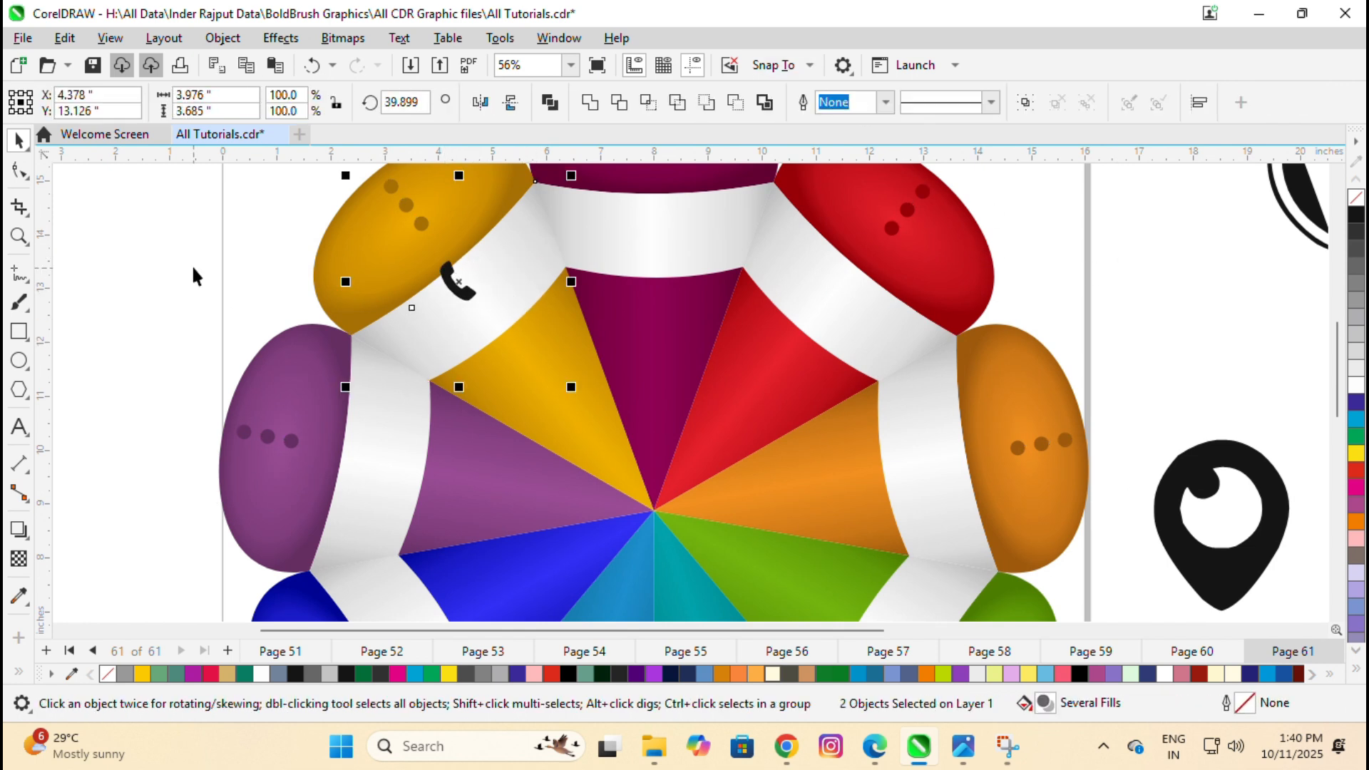
pyautogui.click(473, 323)
pyautogui.click(473, 323)
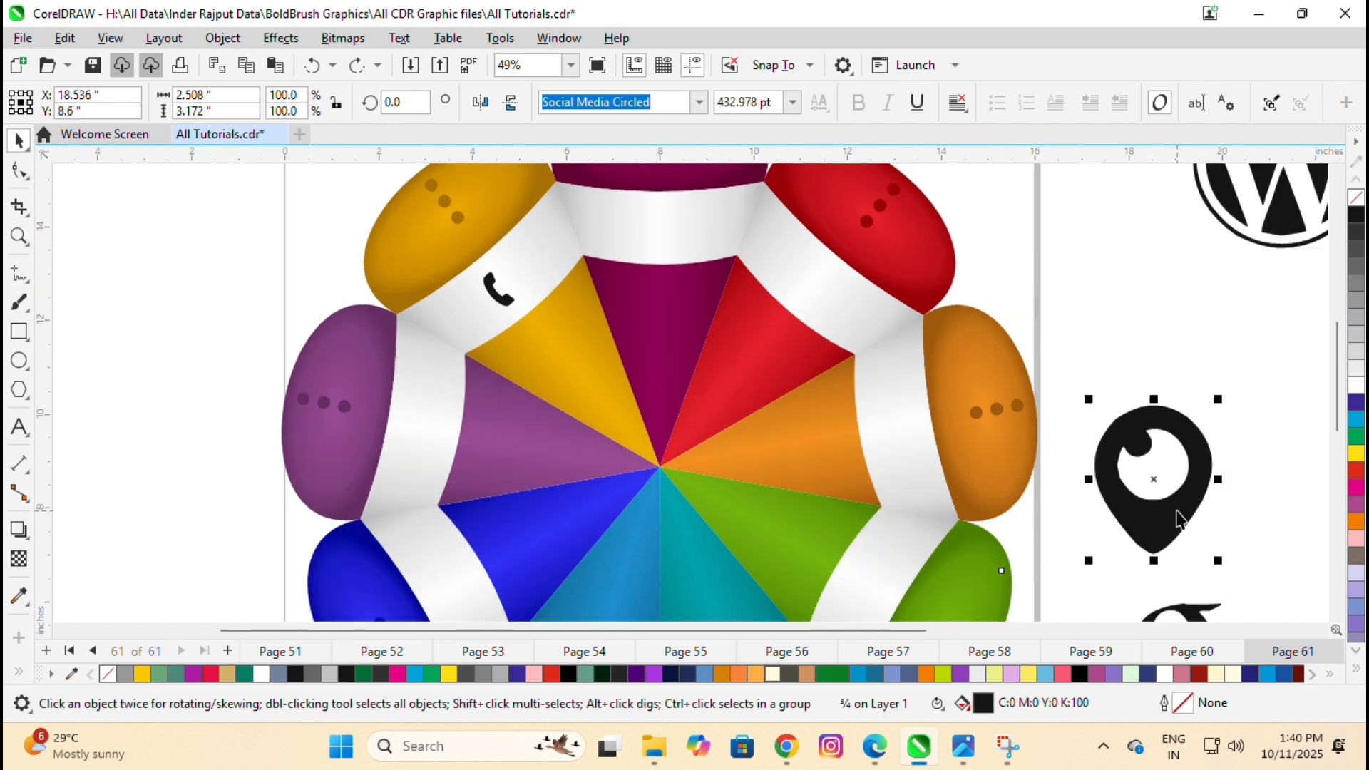
# Place the location pin glyph on the red petal's white band, scaled down to fit and turned to follow the petal.
pyautogui.moveTo(1179, 520); pyautogui.dragTo(687, 303)
pyautogui.moveTo(728, 184); pyautogui.dragTo(638, 261)
pyautogui.keyDown('shift'); pyautogui.click(712, 237); pyautogui.keyUp('shift')
pyautogui.click(661, 199)
pyautogui.scroll(3, 688, 299)
pyautogui.scroll(-3, 783, 352)
pyautogui.scroll(-1, 783, 352)
# Place the remaining glyphs on the other petals' white bands and fill all nine glyphs with dark grey.
pyautogui.moveTo(1183, 413); pyautogui.dragTo(607, 393)
pyautogui.scroll(2, 666, 359)
pyautogui.moveTo(580, 214); pyautogui.dragTo(825, 314)
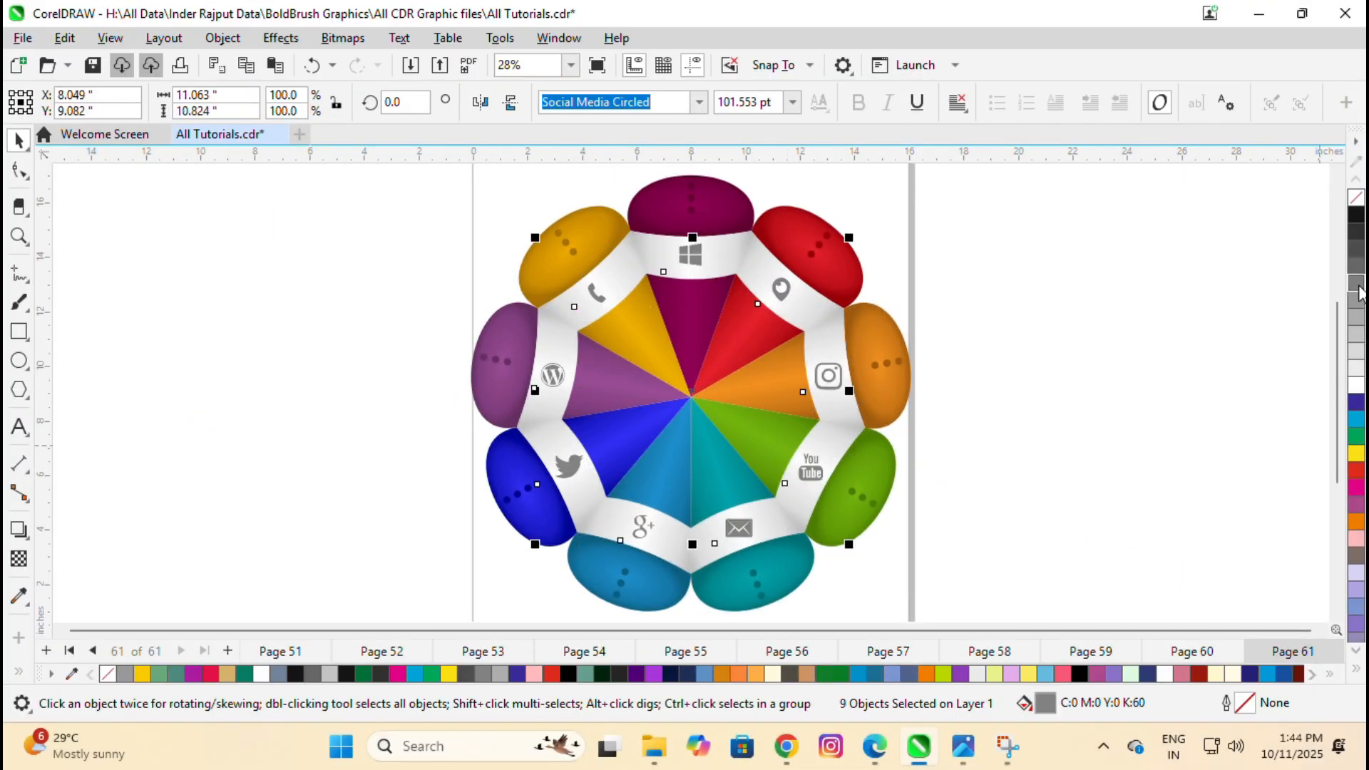
pyautogui.click(1117, 391)
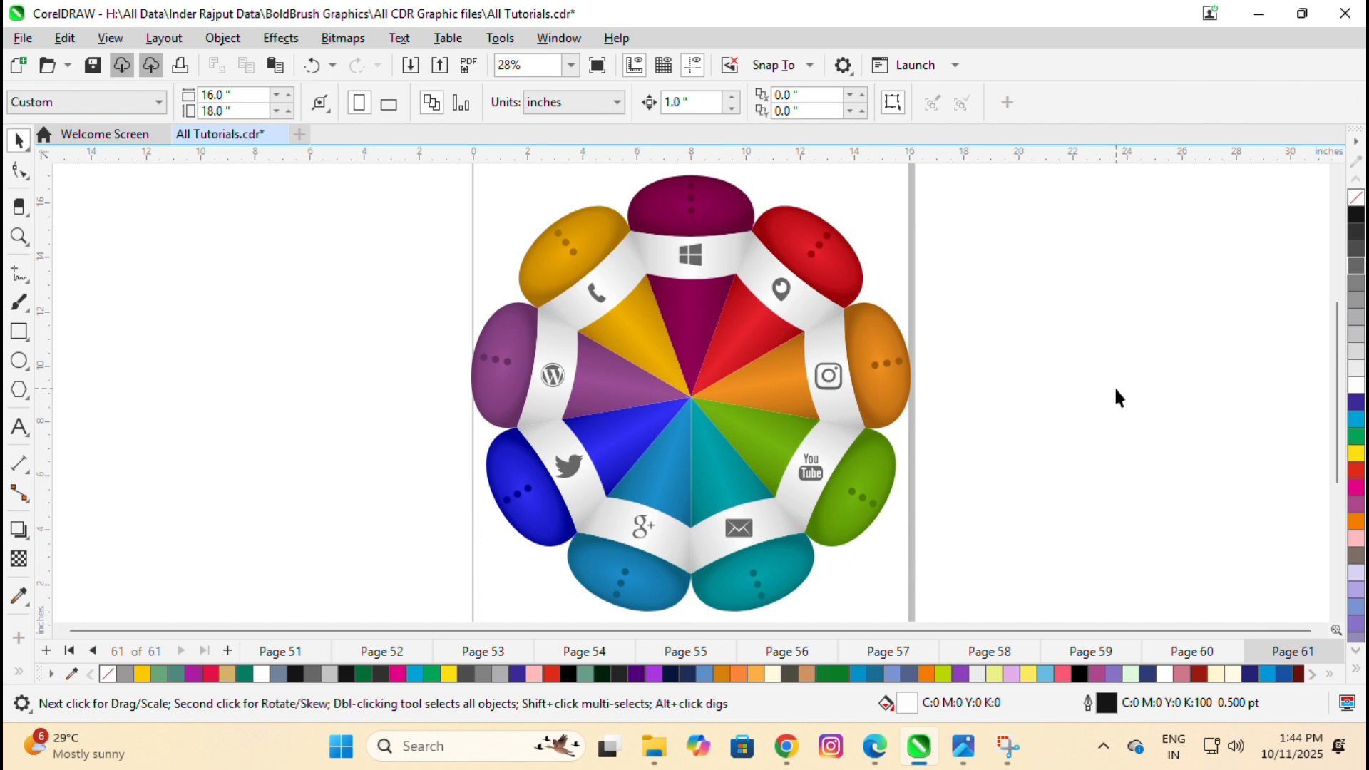
# Add the text 01 in bold Arial on the blank area beside the rosette.
pyautogui.click(26, 433)
pyautogui.click(77, 426)
pyautogui.click(259, 437)
pyautogui.write('01')
pyautogui.click(19, 140)
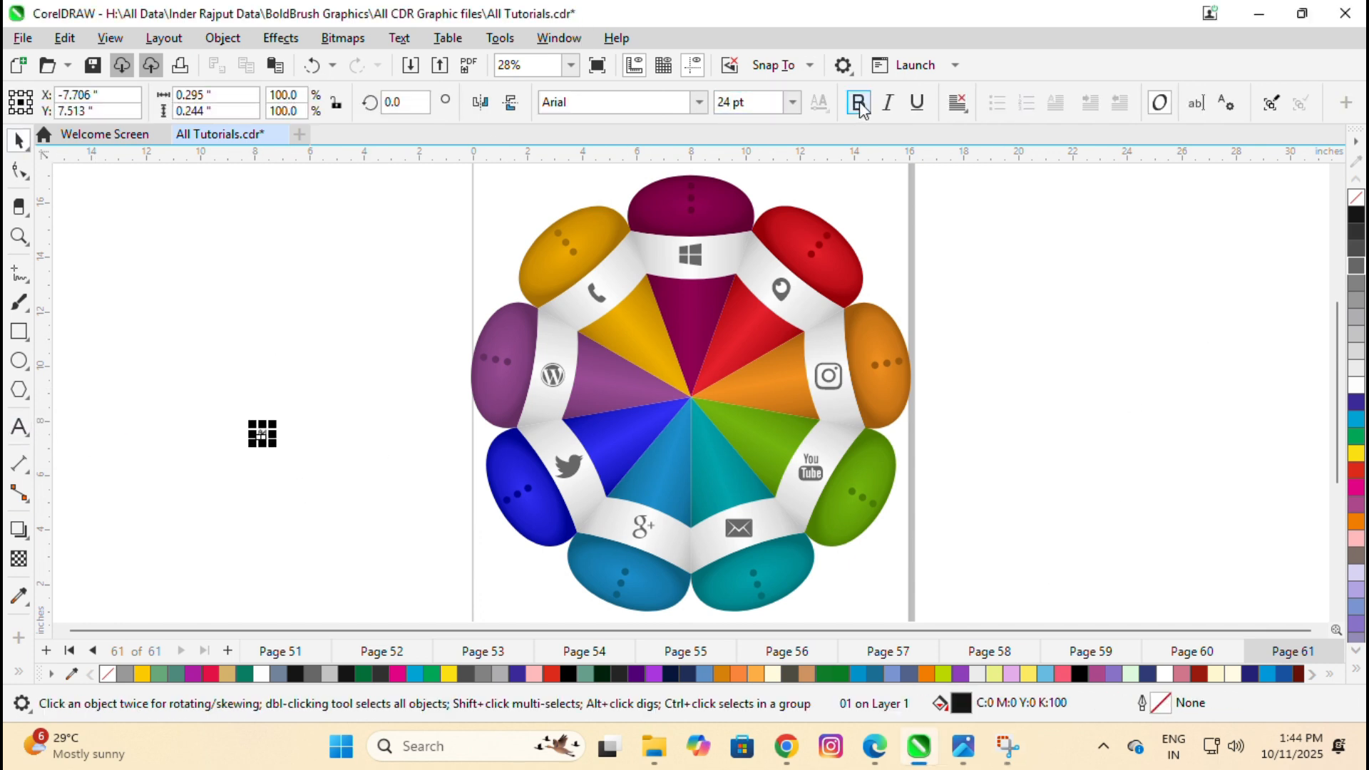
# Set the 01 text's size to 100 pt and fill it with 70% black.
pyautogui.doubleClick(733, 102)
pyautogui.write('100')
pyautogui.press('Return')
pyautogui.click(1356, 266)
# Place 01 on the maroon wedge and repeat rotated copies of it around the rosette's centre.
pyautogui.click(905, 288)
pyautogui.moveTo(674, 246); pyautogui.dragTo(718, 285)
pyautogui.scroll(1, 718, 285)
pyautogui.click(692, 387)
pyautogui.click(692, 386)
pyautogui.hotkey('ctrl', 'r')
pyautogui.hotkey('ctrl', 'r')
pyautogui.hotkey('ctrl', 'r')
pyautogui.hotkey('ctrl', 'r')
pyautogui.hotkey('ctrl', 'r')
pyautogui.hotkey('ctrl', 'r')
pyautogui.hotkey('ctrl', 'r')
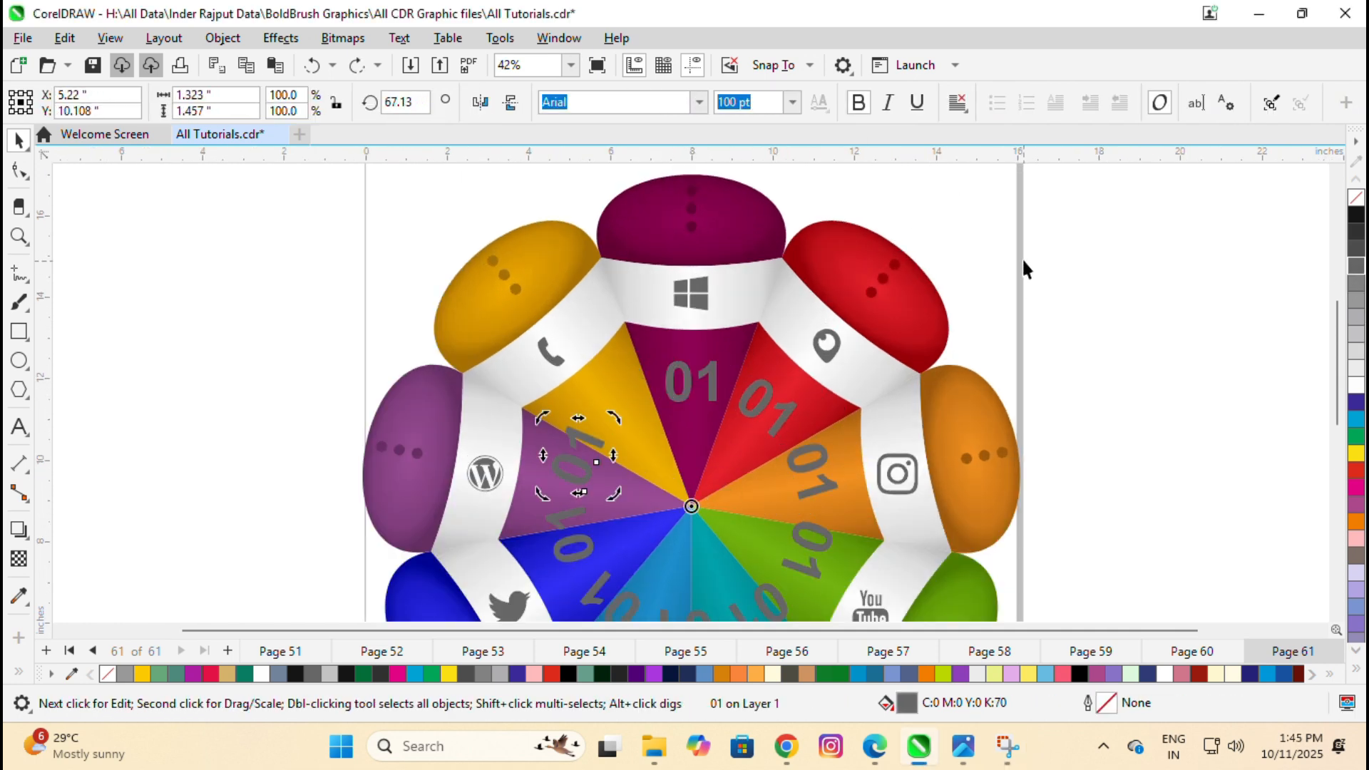
# Renumber the rotated 01 copies clockwise as 02 to 09.
pyautogui.click(788, 417)
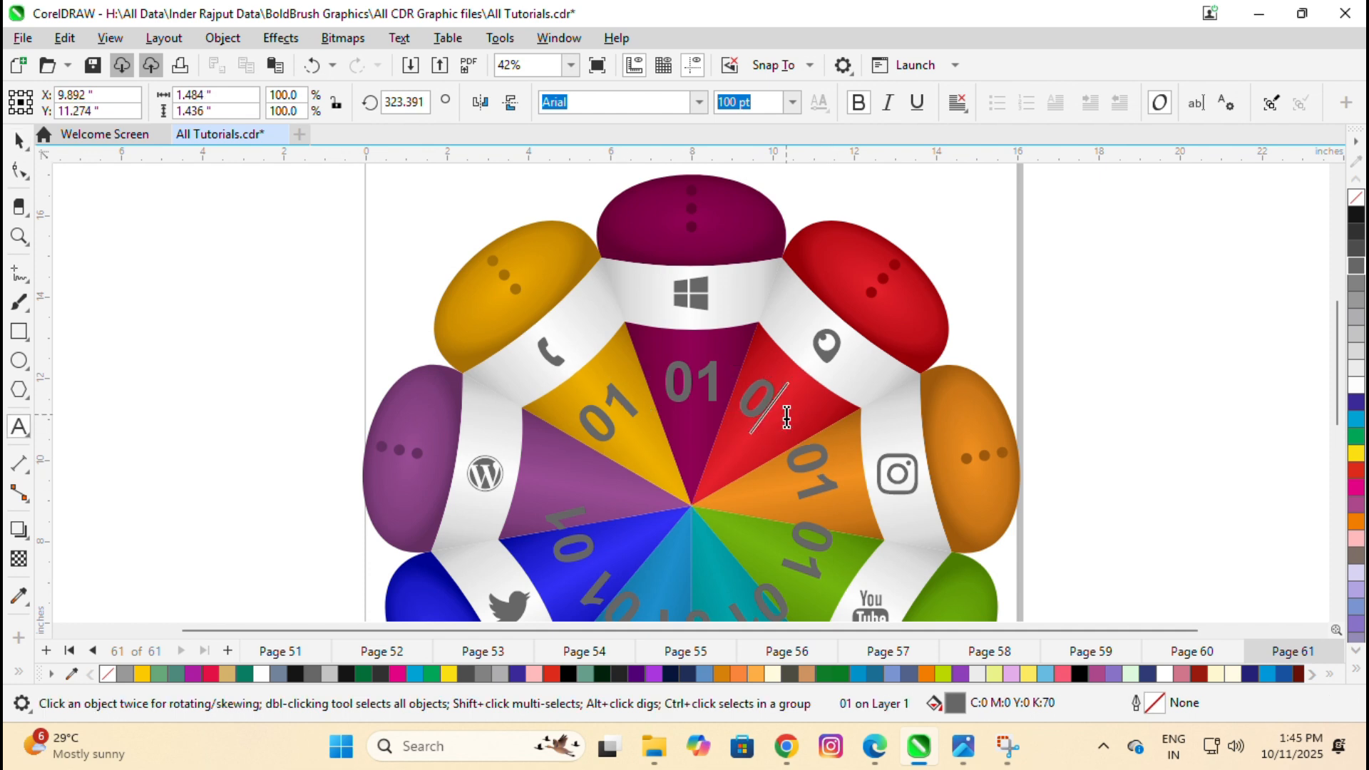
pyautogui.write('3')
pyautogui.scroll(1, 799, 485)
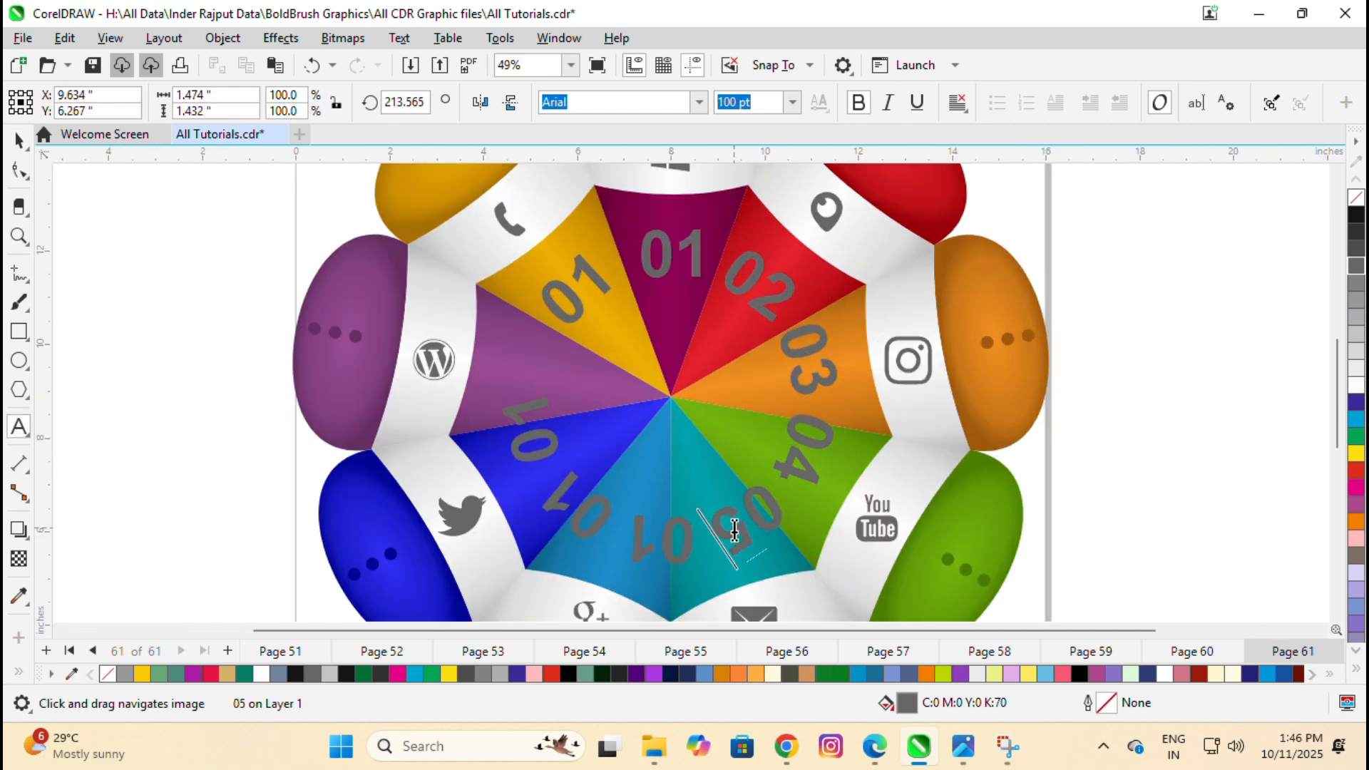
pyautogui.click(525, 489)
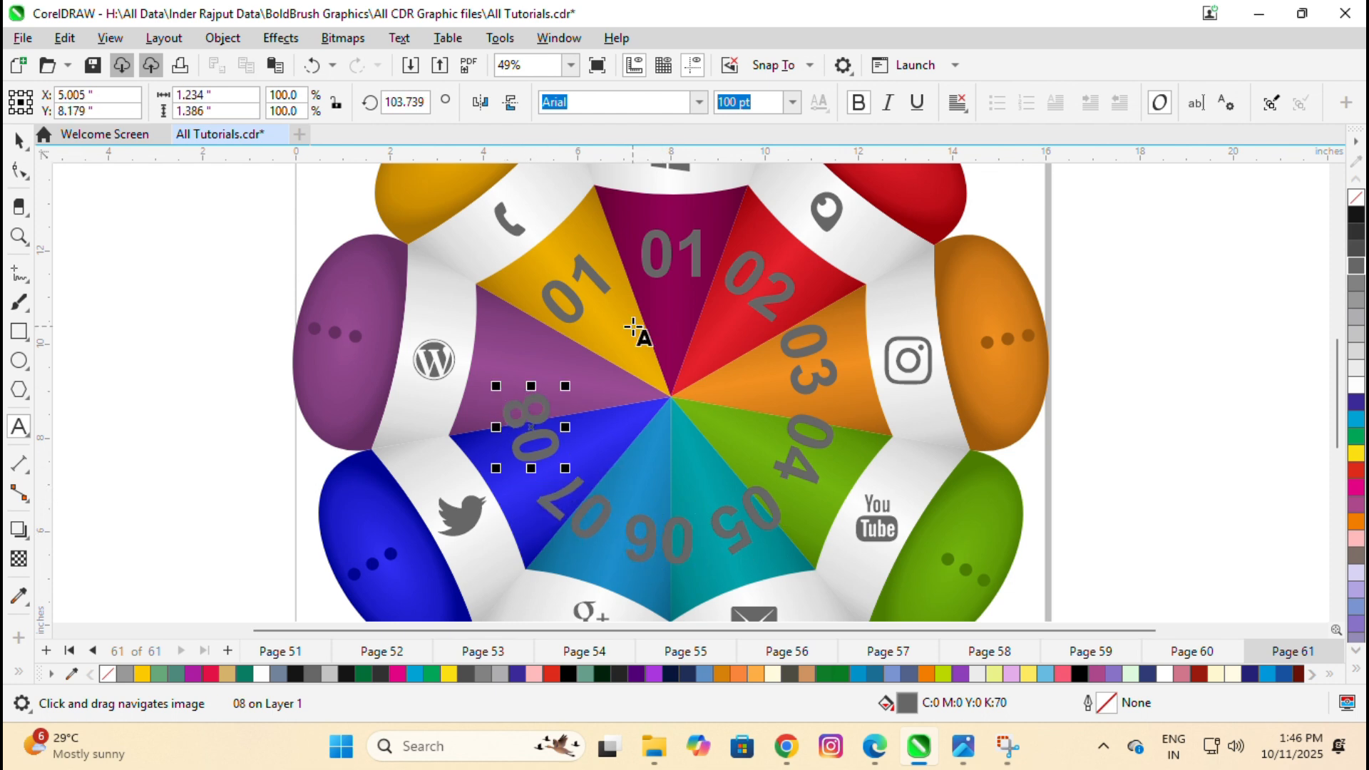
pyautogui.click(612, 275)
pyautogui.press('BackSpace')
pyautogui.write('9')
# Rotate the numbers 08 and 07 about the rosette's centre so they sit inside the purple and dark blue wedges.
pyautogui.click(19, 140)
pyautogui.click(537, 437)
pyautogui.click(536, 437)
pyautogui.moveTo(496, 388); pyautogui.dragTo(513, 376)
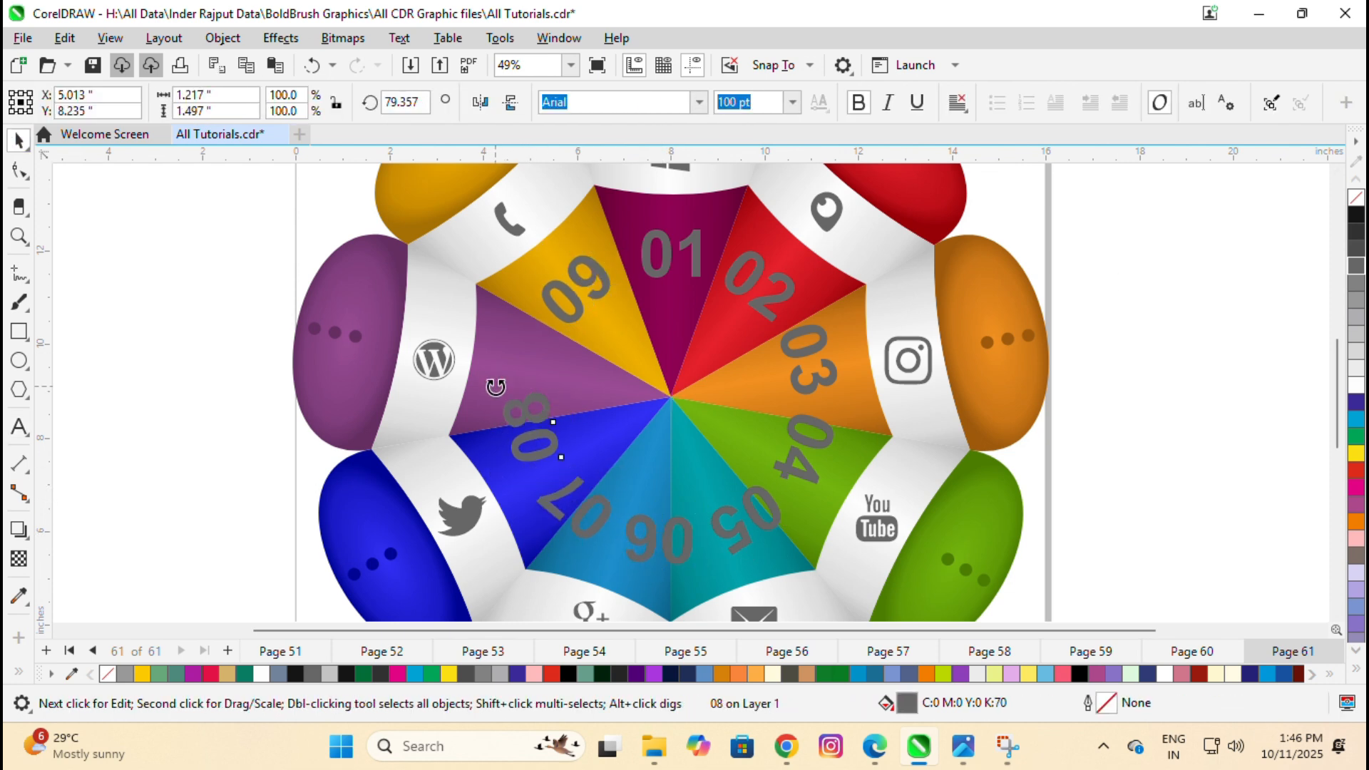
pyautogui.press('Escape')
pyautogui.click(575, 533)
pyautogui.click(575, 532)
pyautogui.moveTo(536, 477); pyautogui.dragTo(523, 437)
# Rotate the numbers 06 and 05 about the rosette's centre into the light blue and teal wedges.
pyautogui.click(666, 547)
pyautogui.click(666, 547)
pyautogui.moveTo(622, 573); pyautogui.dragTo(571, 561)
pyautogui.moveTo(743, 572); pyautogui.dragTo(742, 572)
# Rotate the numbers 04 and 03 about the rosette's centre into the middle of the green and orange wedges.
pyautogui.click(798, 469)
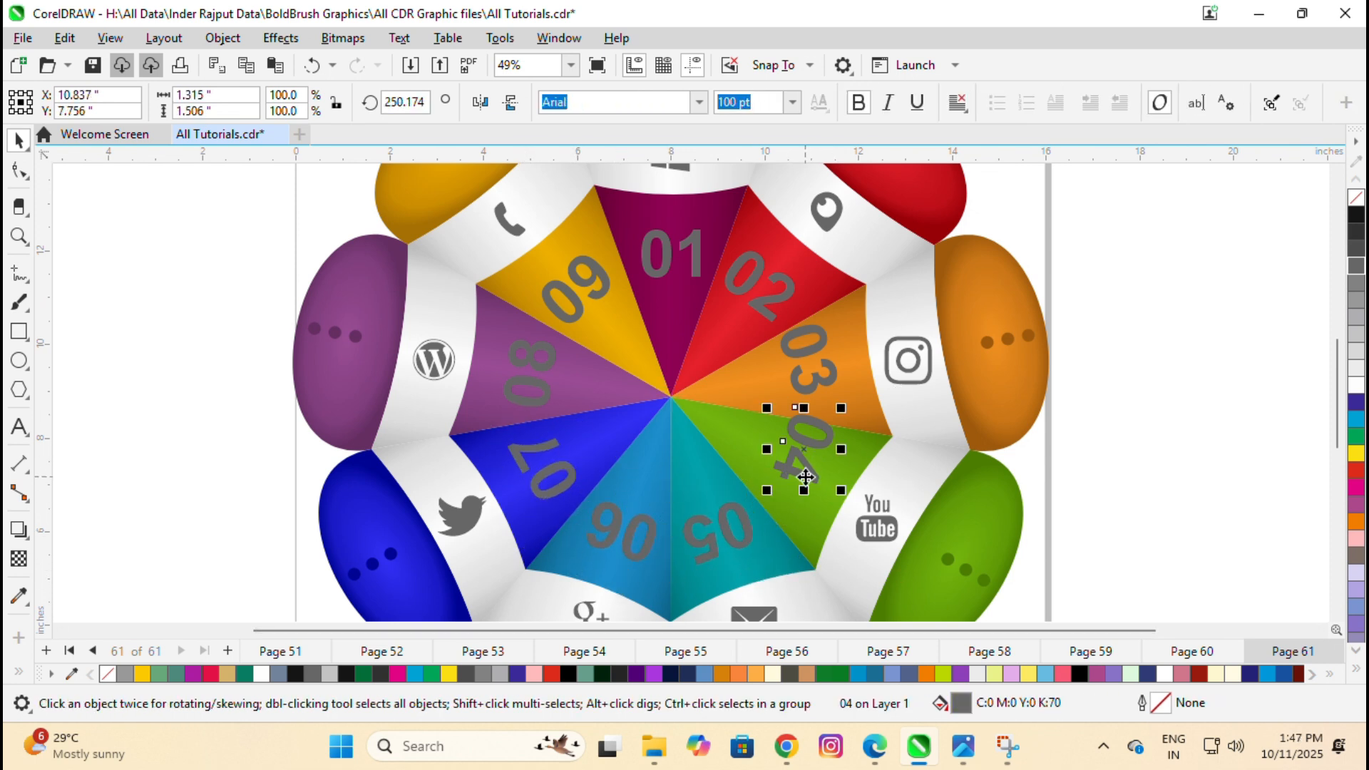
pyautogui.click(799, 469)
pyautogui.moveTo(844, 493); pyautogui.dragTo(829, 515)
pyautogui.click(823, 367)
pyautogui.click(823, 366)
pyautogui.moveTo(849, 403); pyautogui.dragTo(849, 416)
# Set the font size of all nine wedge numbers to 84 pt.
pyautogui.click(785, 288)
pyautogui.doubleClick(724, 101)
pyautogui.write('100')
pyautogui.press('Return')
pyautogui.click(645, 271)
pyautogui.keyDown('shift'); pyautogui.click(574, 298); pyautogui.keyUp('shift')
pyautogui.keyDown('shift'); pyautogui.click(531, 382); pyautogui.keyUp('shift')
pyautogui.keyDown('shift'); pyautogui.click(539, 459); pyautogui.keyUp('shift')
pyautogui.keyDown('shift'); pyautogui.click(633, 533); pyautogui.keyUp('shift')
pyautogui.keyDown('shift'); pyautogui.click(744, 522); pyautogui.keyUp('shift')
pyautogui.keyDown('shift'); pyautogui.click(802, 467); pyautogui.keyUp('shift')
pyautogui.keyDown('shift'); pyautogui.click(795, 374); pyautogui.keyUp('shift')
pyautogui.doubleClick(734, 102)
pyautogui.write('84')
pyautogui.press('Return')
# Fill all nine wedge numbers with black and give them a uniform transparency of 50.
pyautogui.scroll(-2, 1216, 350)
pyautogui.keyDown('shift'); pyautogui.click(922, 316); pyautogui.keyUp('shift')
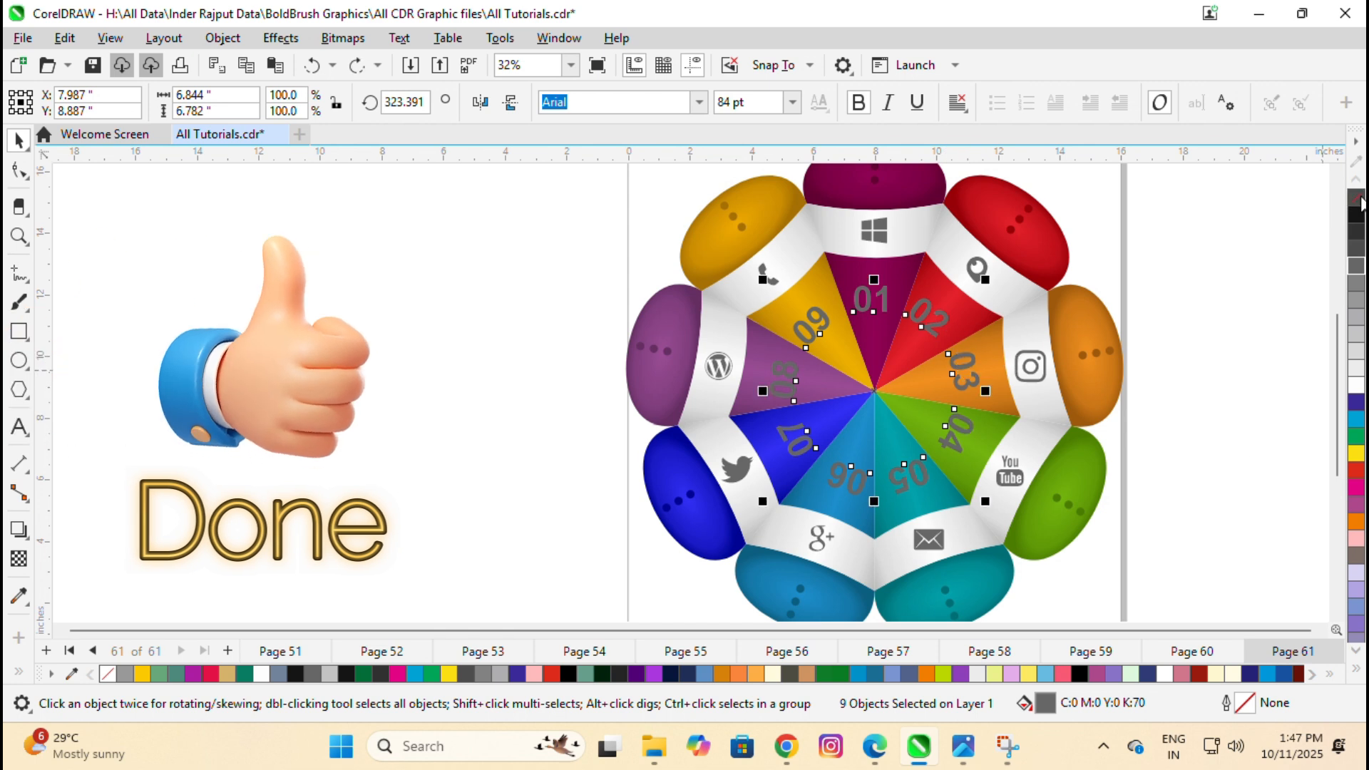
pyautogui.click(19, 558)
pyautogui.moveTo(886, 291); pyautogui.dragTo(886, 499)
pyautogui.click(50, 102)
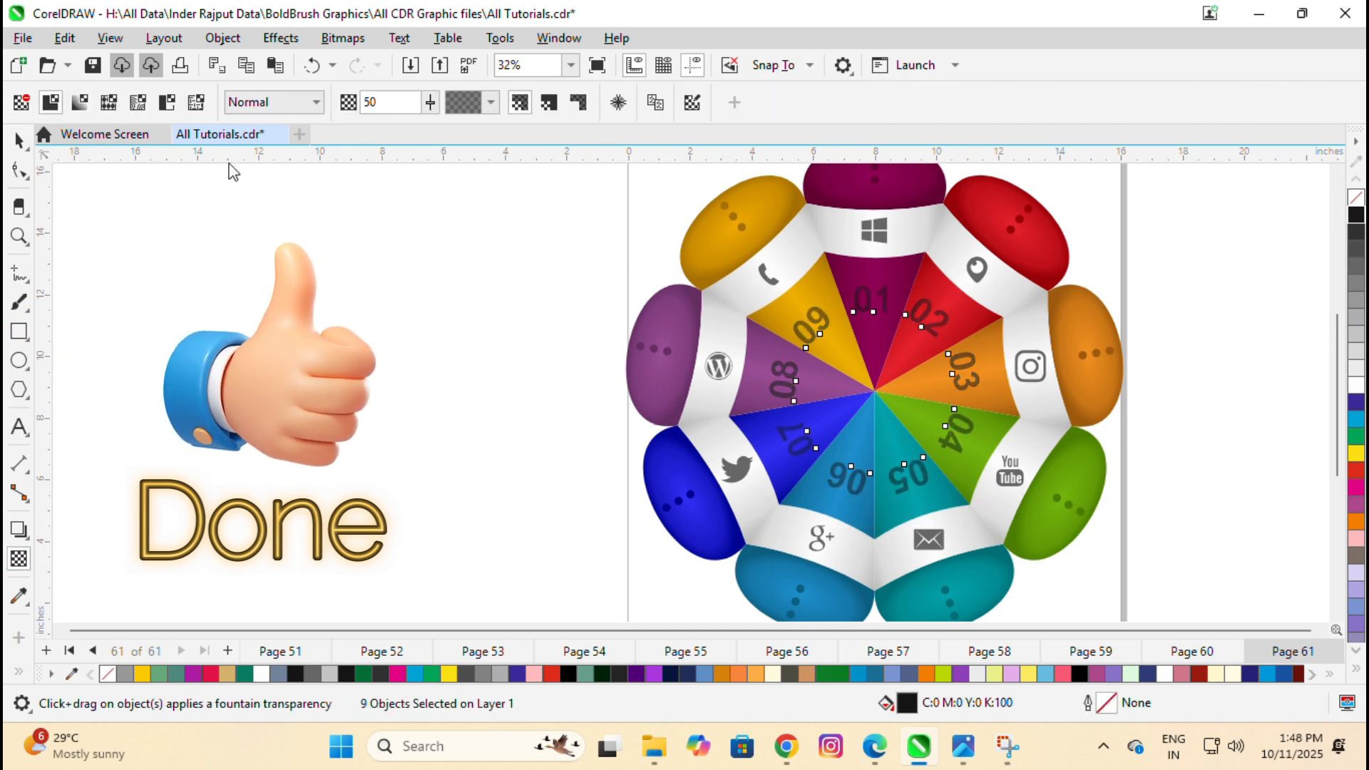
pyautogui.press('space')
pyautogui.click(506, 257)
pyautogui.press('F4')
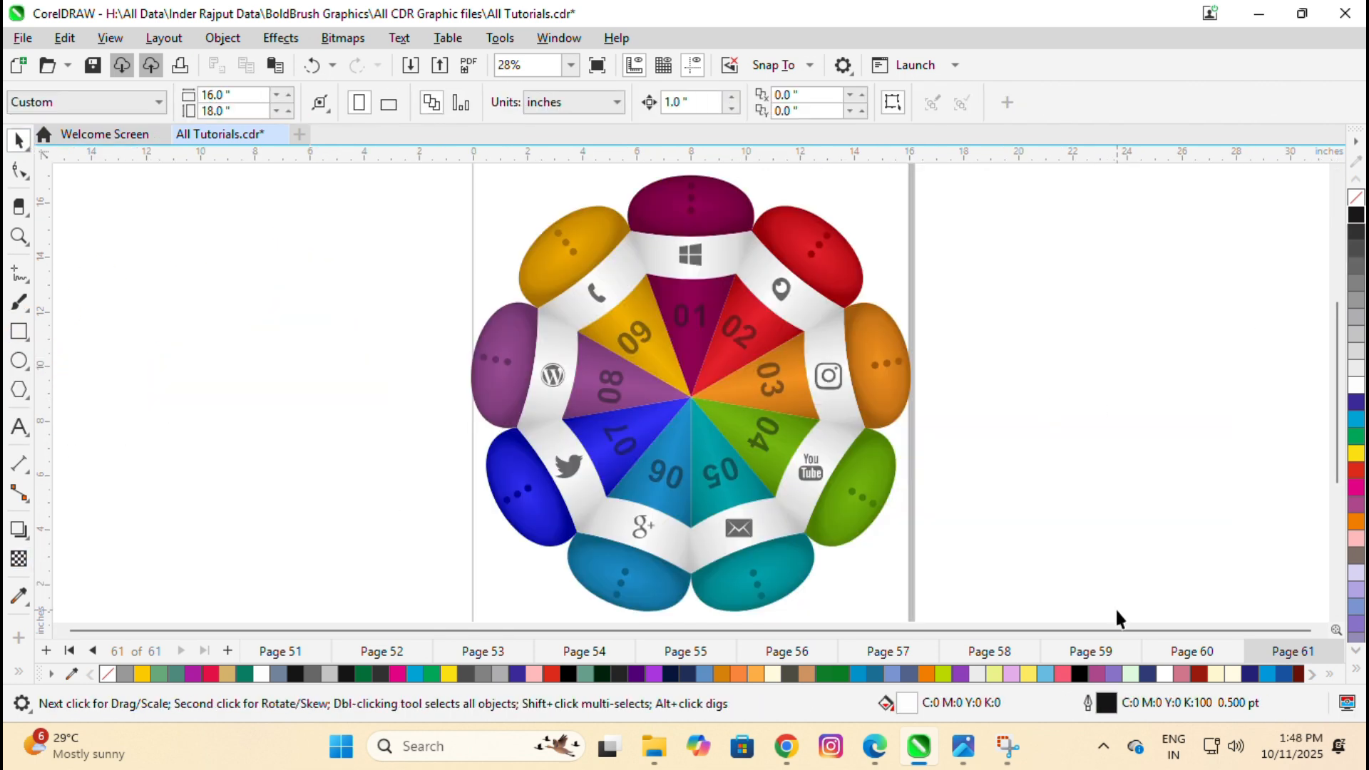